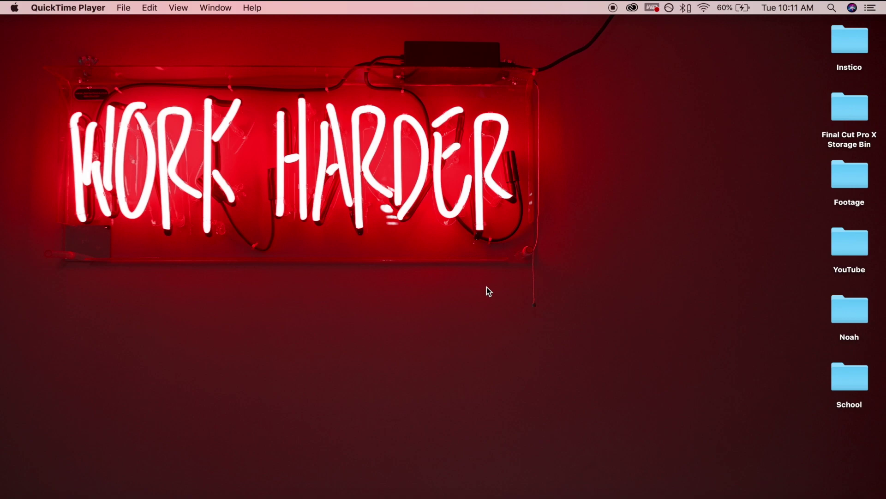
Switch to After Effects, where Comp 1 holds the finished red logo intro.
click(658, 493)
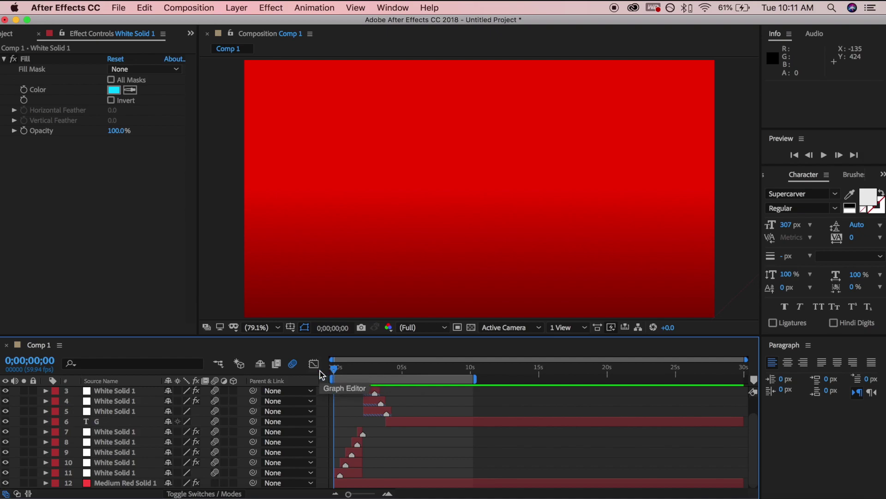
drag(334, 368, 303, 363)
click(392, 372)
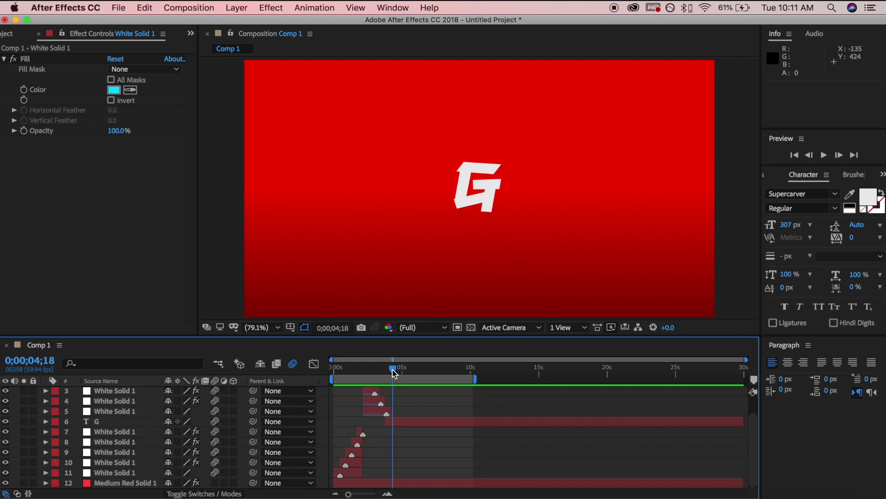
drag(393, 373, 432, 369)
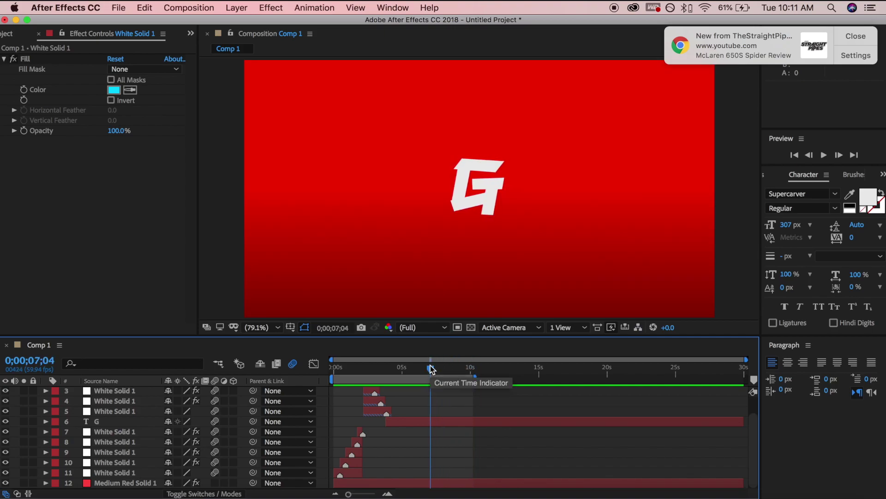
drag(431, 370, 417, 369)
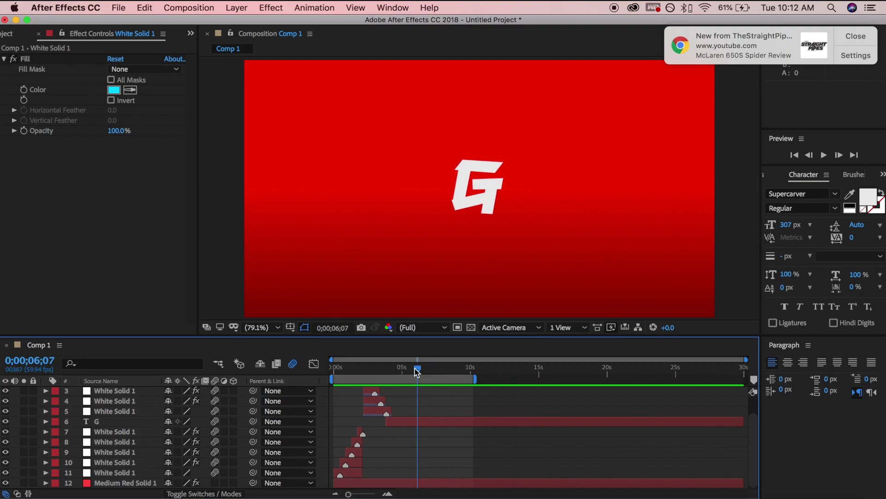
click(333, 495)
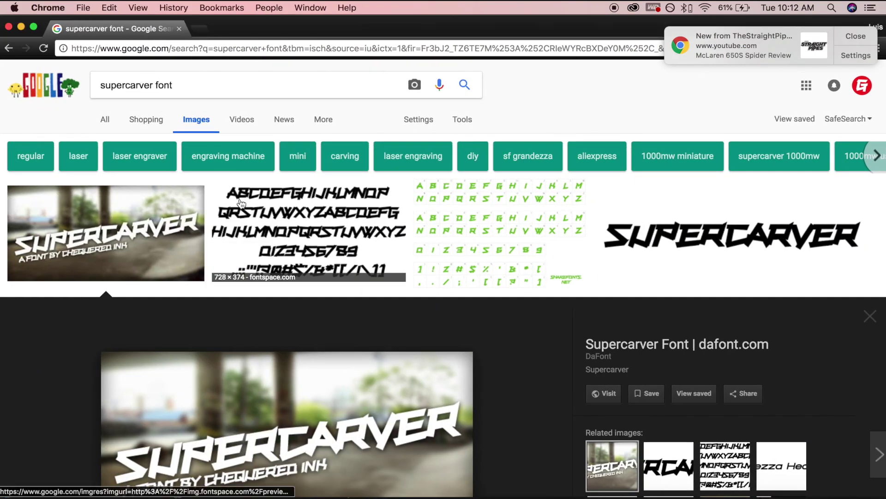
Browse the Supercarver font image results, then return to After Effects and rewind Comp 1 to frame 0.
scroll(250, 263, down, 5)
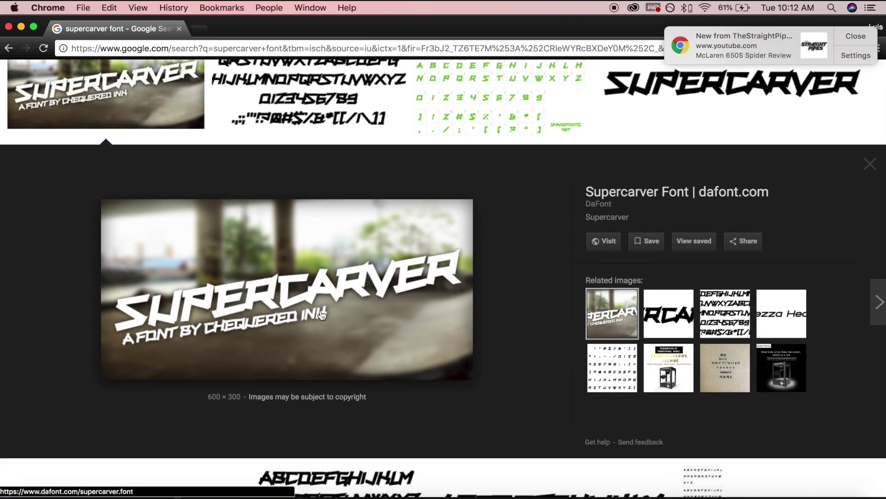
mouse_move(416, 497)
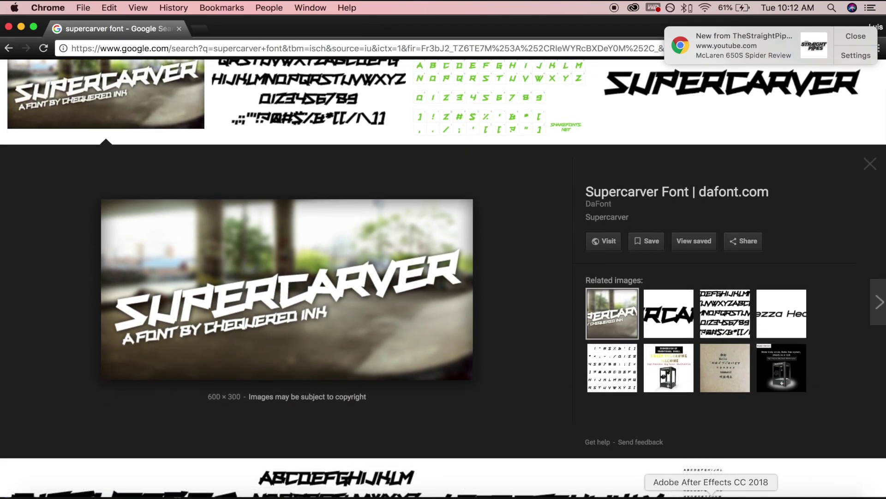
click(710, 491)
drag(419, 369, 333, 367)
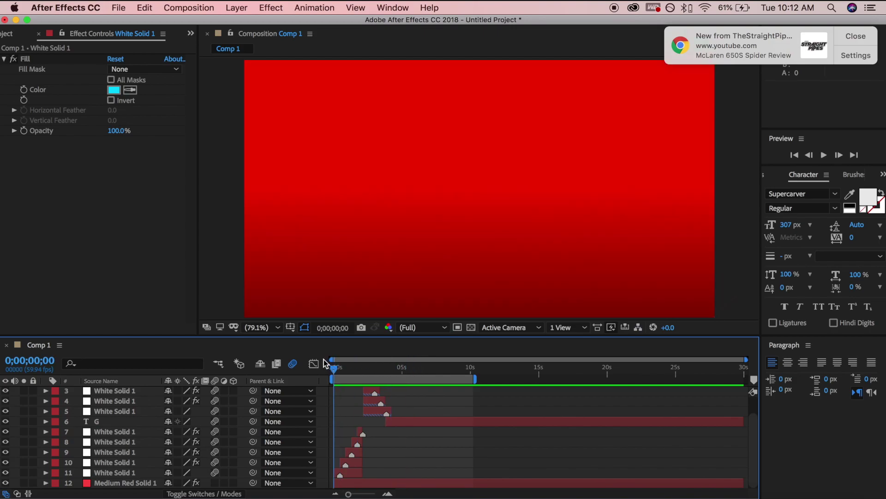
Start a new project without saving, with a 1920×1080, 59.94 fps, 30-second Comp 1.
click(118, 8)
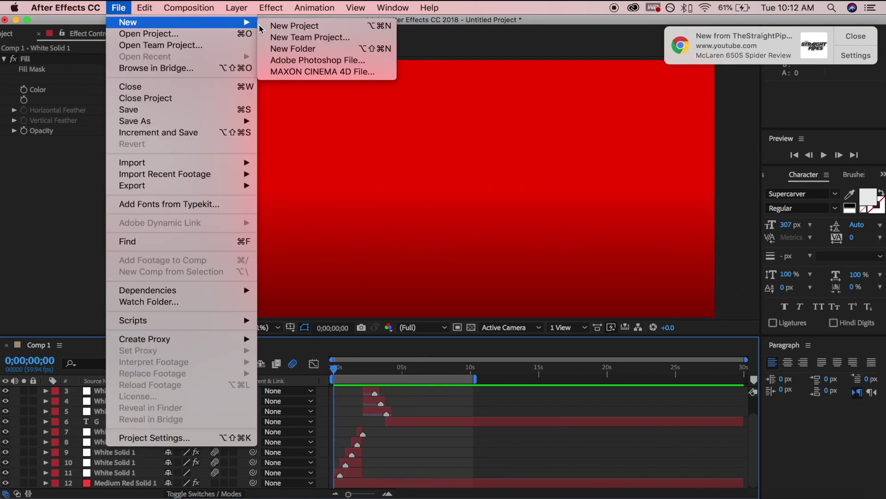
click(807, 67)
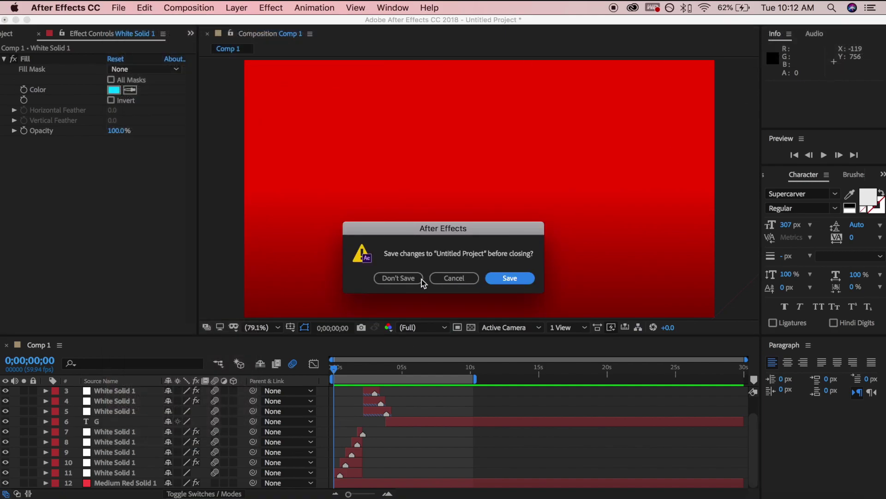
click(407, 280)
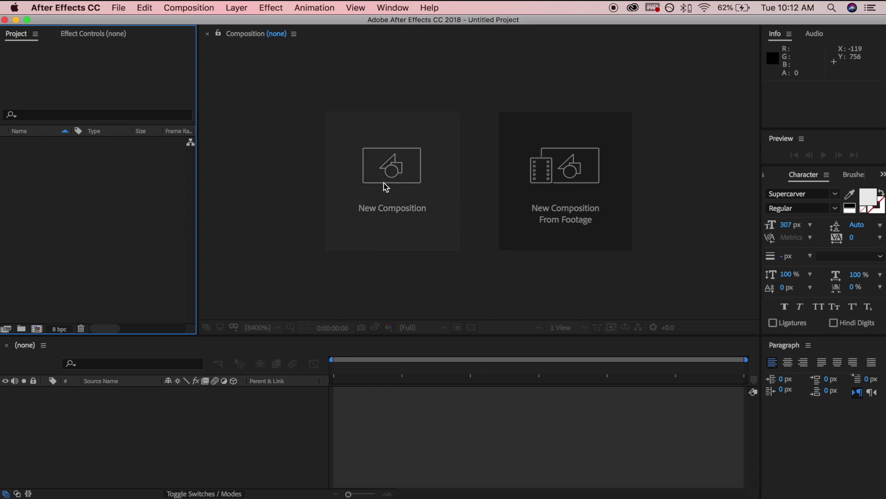
click(384, 183)
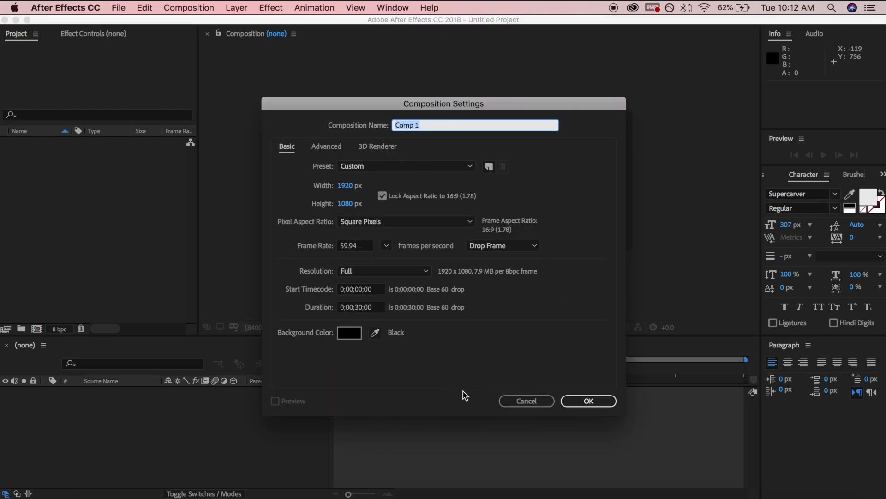
click(578, 396)
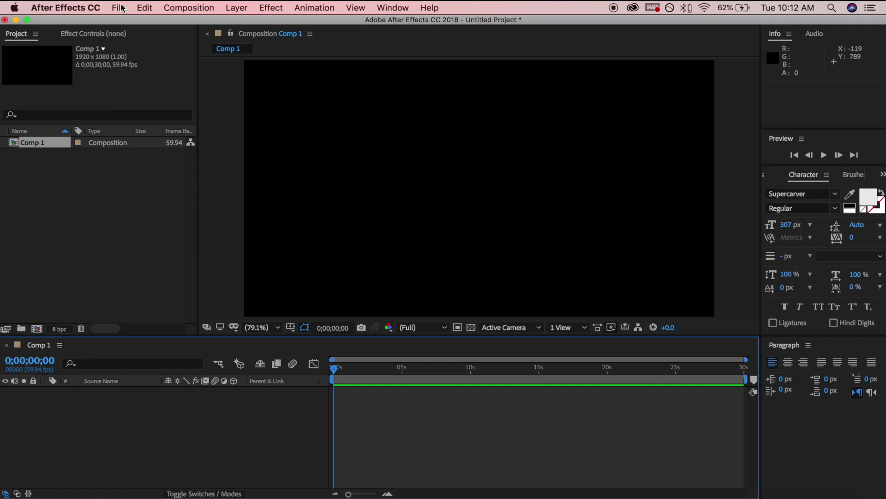
Add a full-frame white solid layer to Comp 1.
click(242, 8)
mouse_move(252, 23)
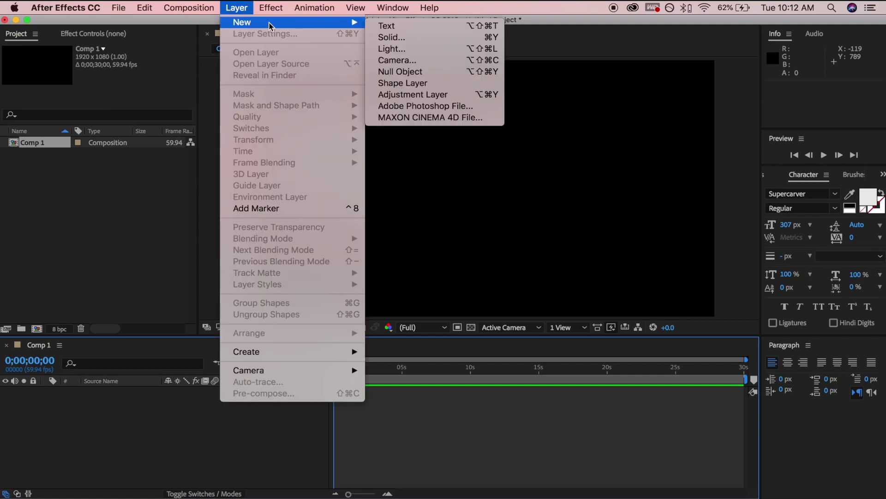
click(403, 40)
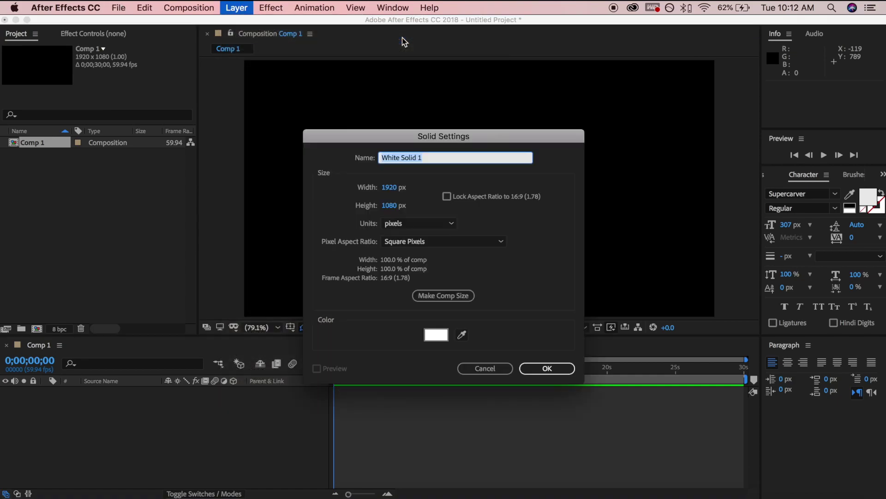
click(547, 368)
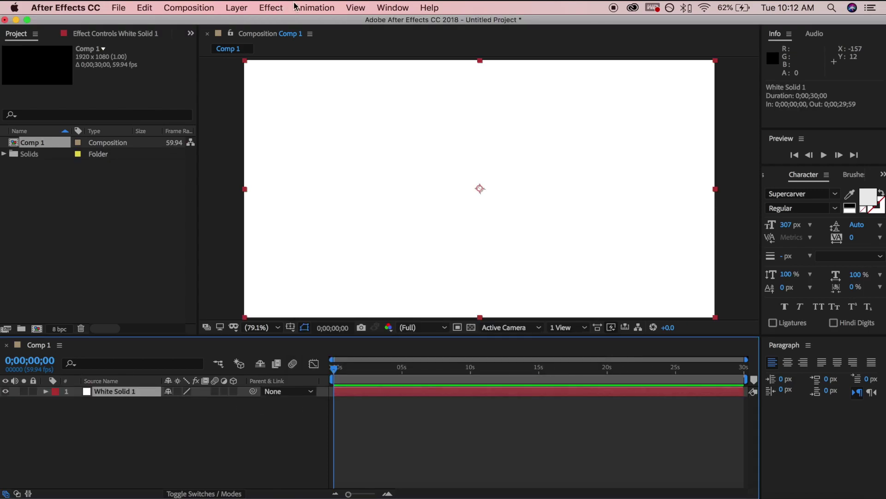
Apply a Radial Gradient Ramp to the solid with its start point at the frame centre.
click(272, 8)
mouse_move(305, 79)
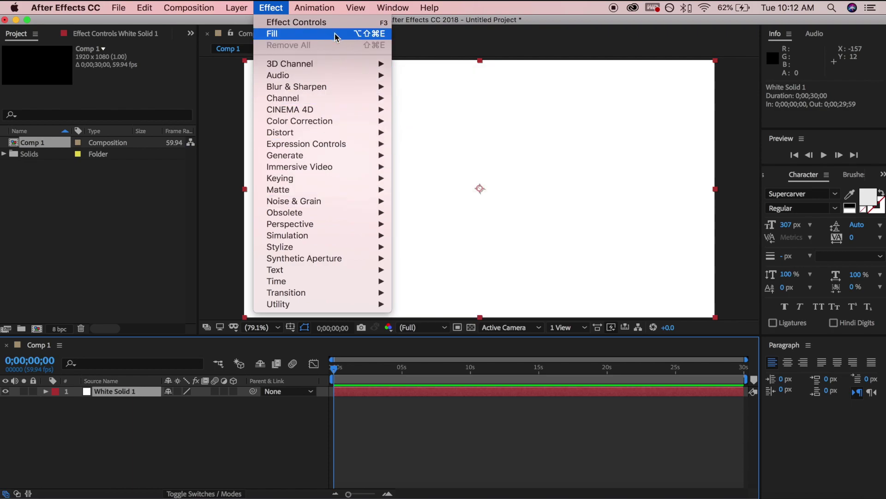
mouse_move(313, 160)
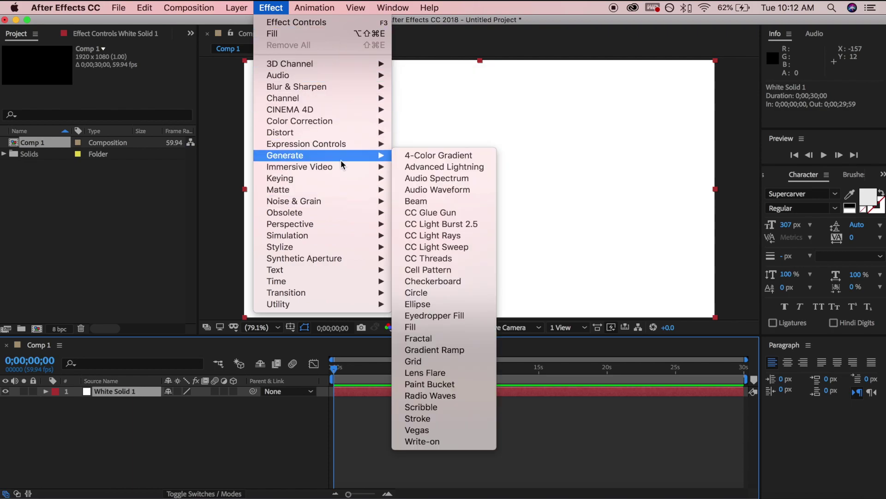
click(430, 352)
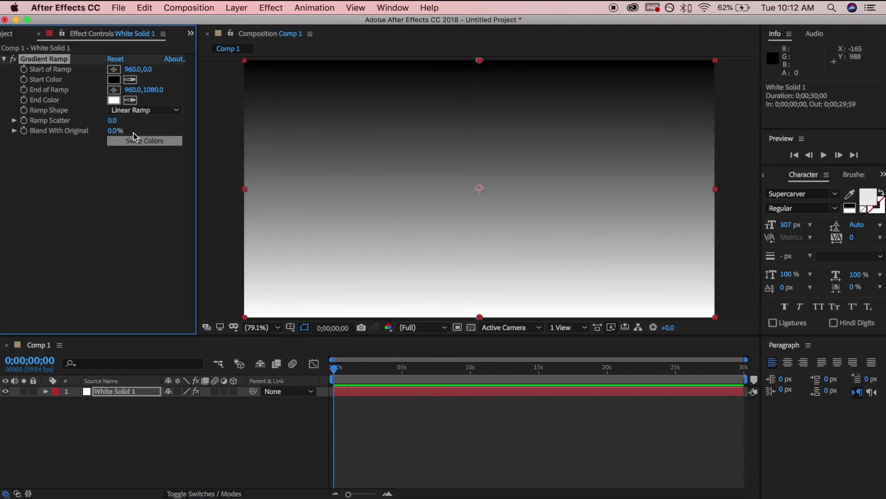
click(124, 110)
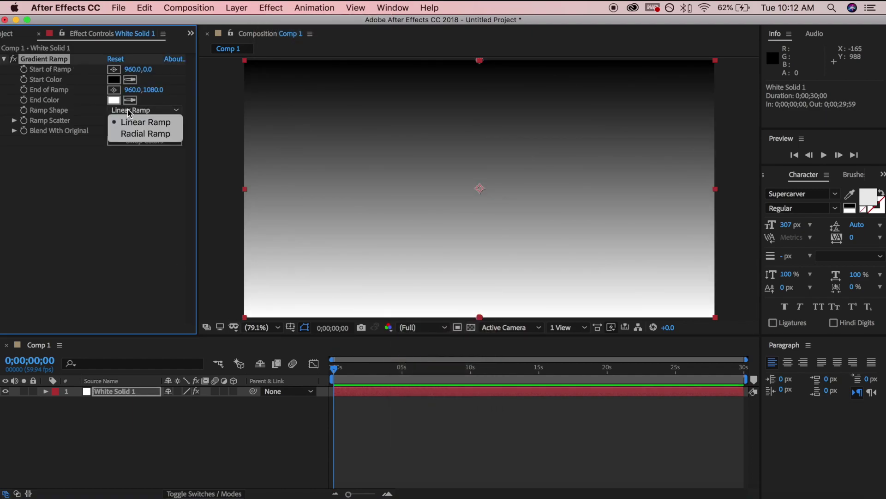
click(137, 134)
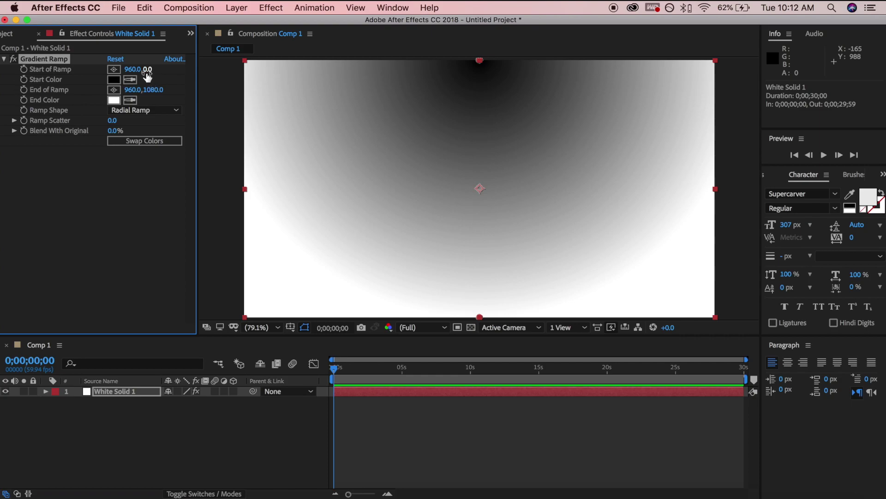
drag(149, 74, 456, 102)
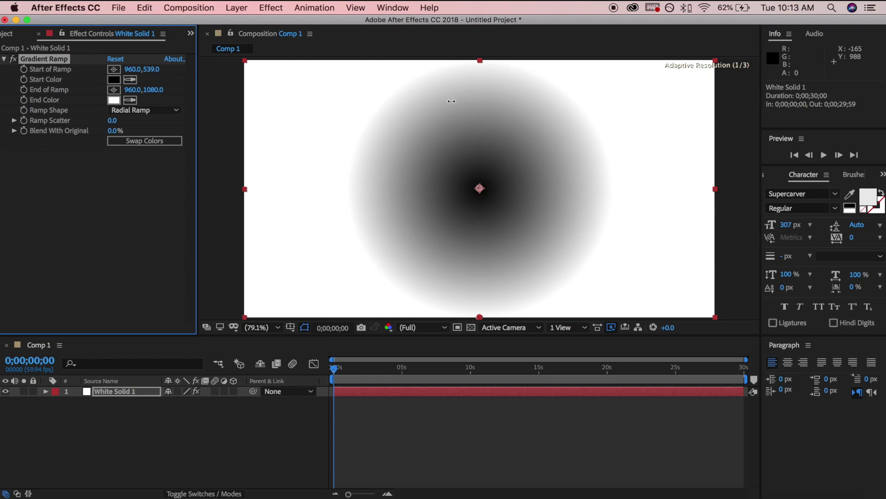
Set the gradient start colour to bright red and the end colour to dark red 980D0D.
click(114, 80)
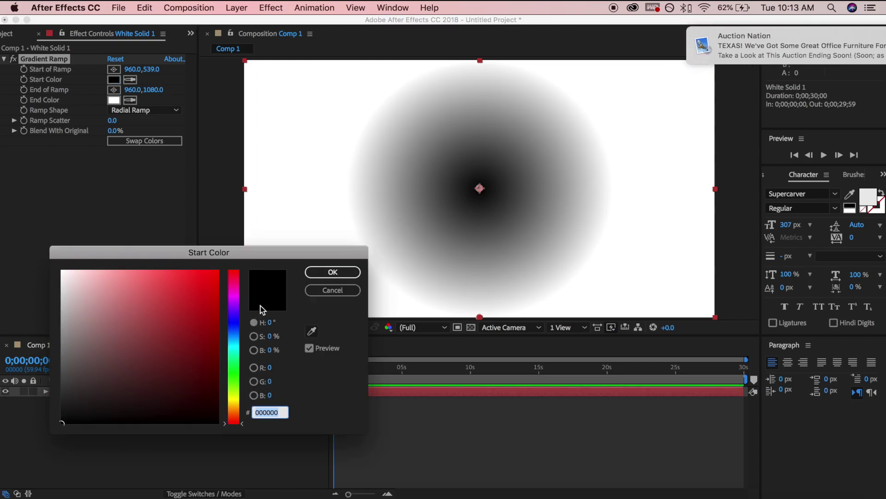
click(178, 301)
click(339, 273)
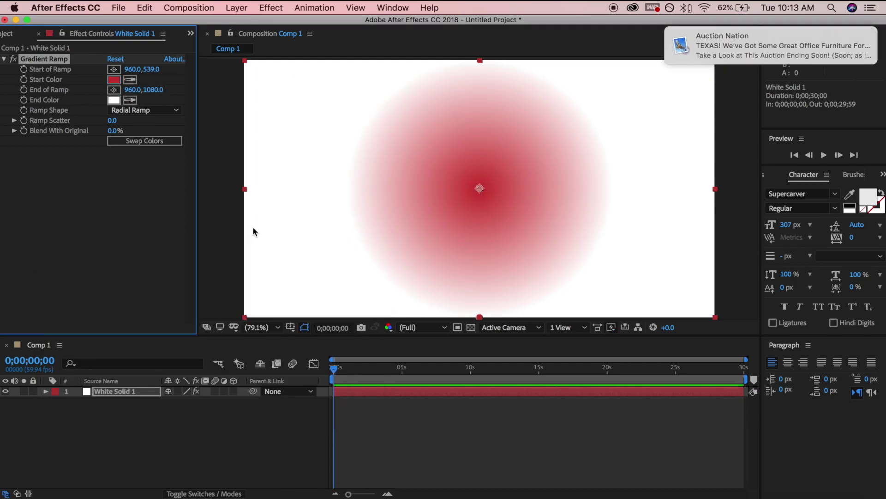
click(114, 100)
click(210, 301)
drag(211, 301, 206, 331)
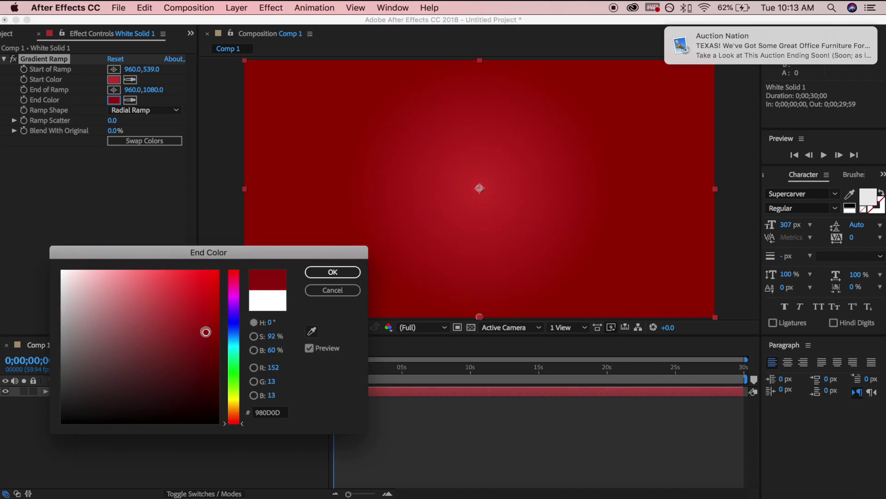
click(340, 275)
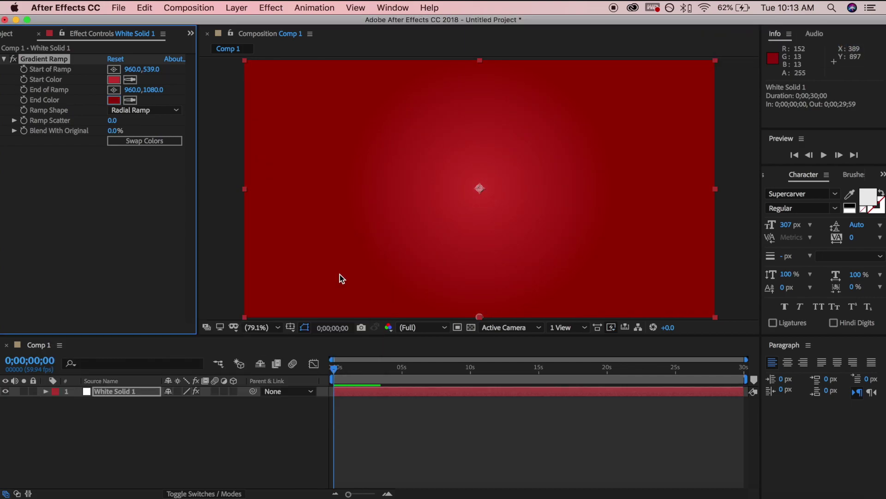
Lower the preview resolution to Third.
click(105, 163)
click(109, 392)
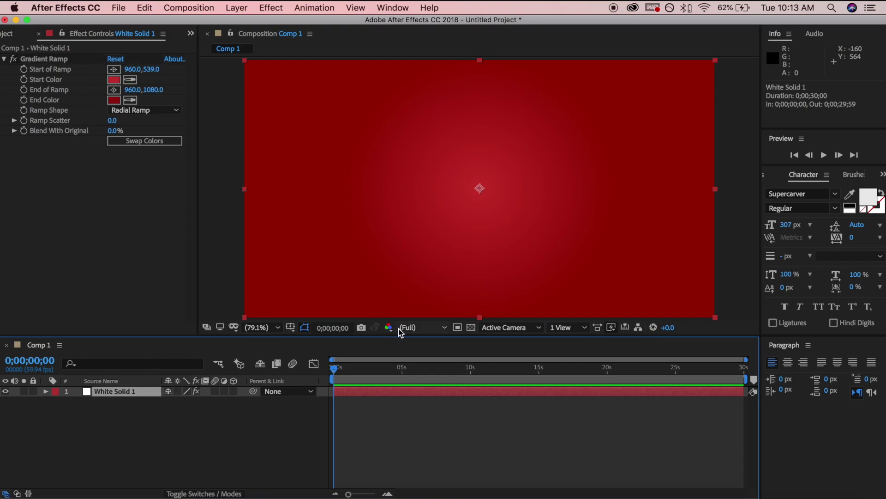
click(418, 327)
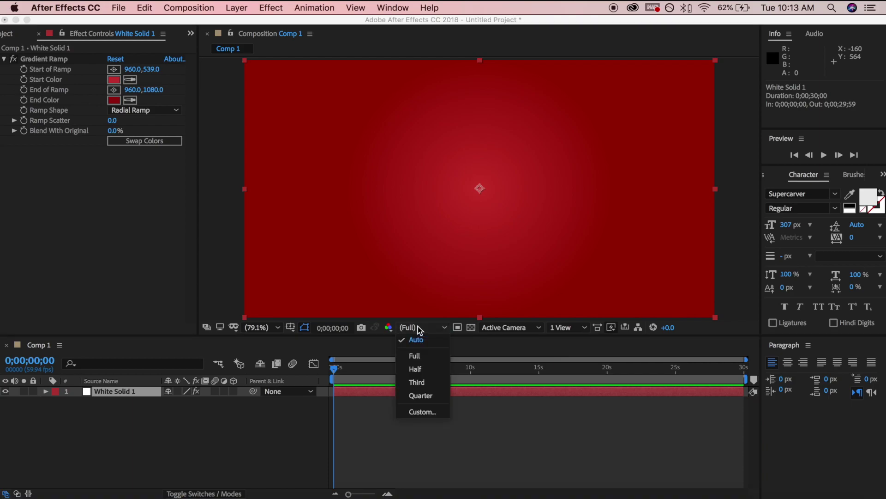
click(418, 367)
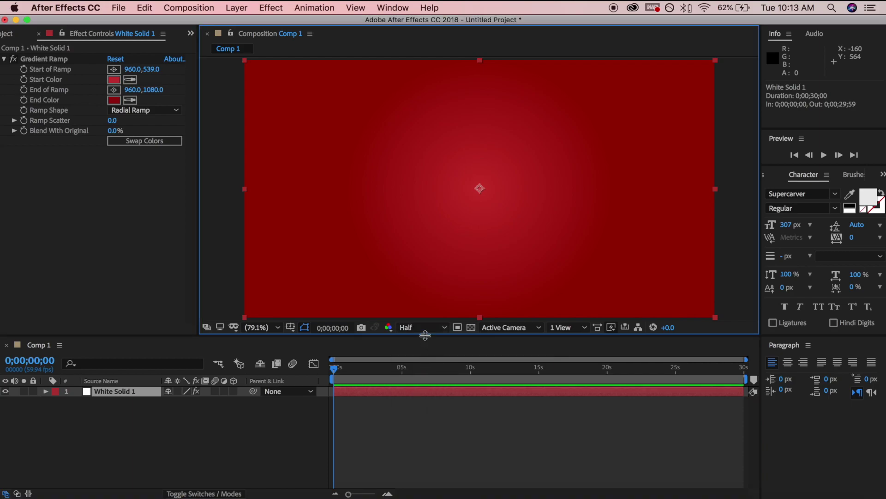
click(424, 329)
click(421, 382)
click(216, 417)
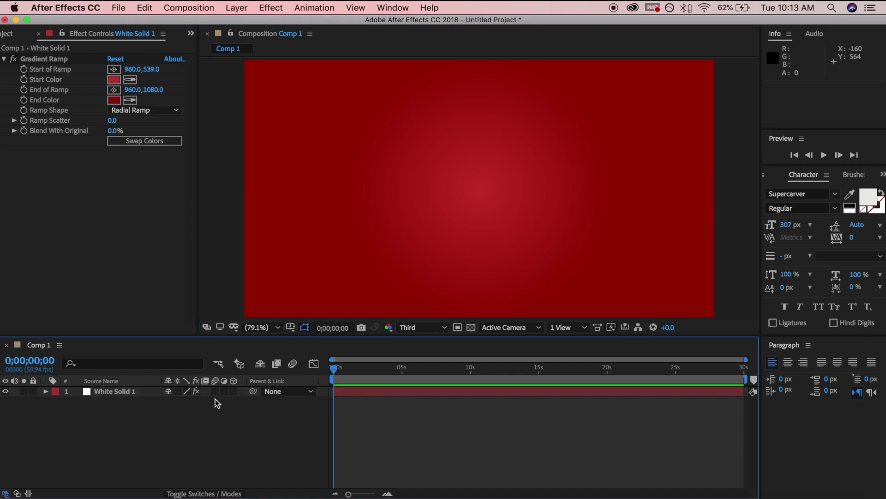
click(234, 8)
Add a second white solid and zoom the viewer out to 12.5%.
mouse_move(247, 22)
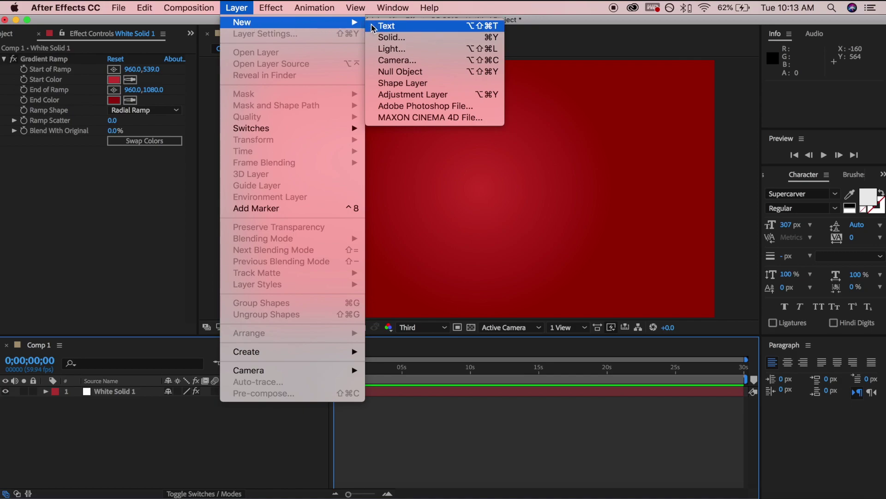
click(390, 37)
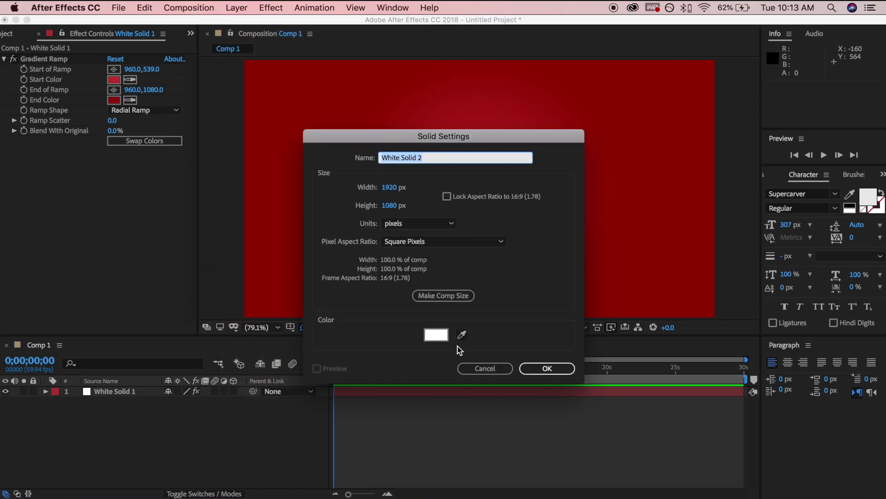
click(536, 368)
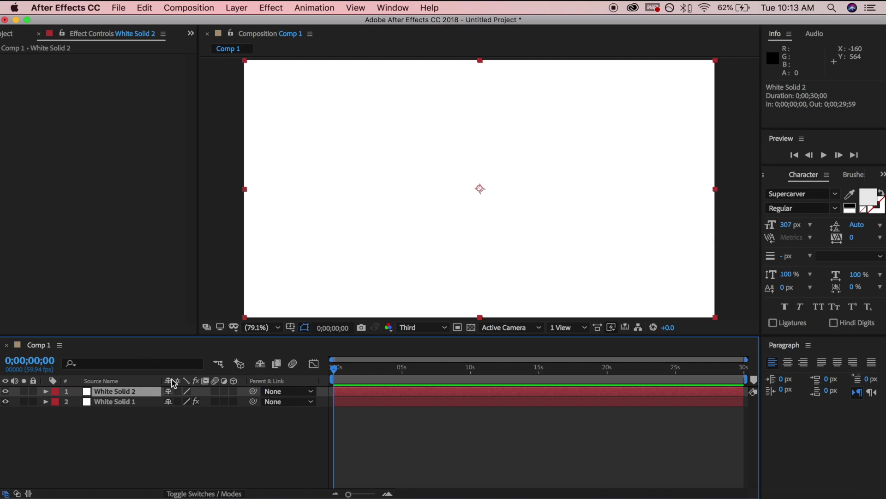
click(266, 327)
click(271, 183)
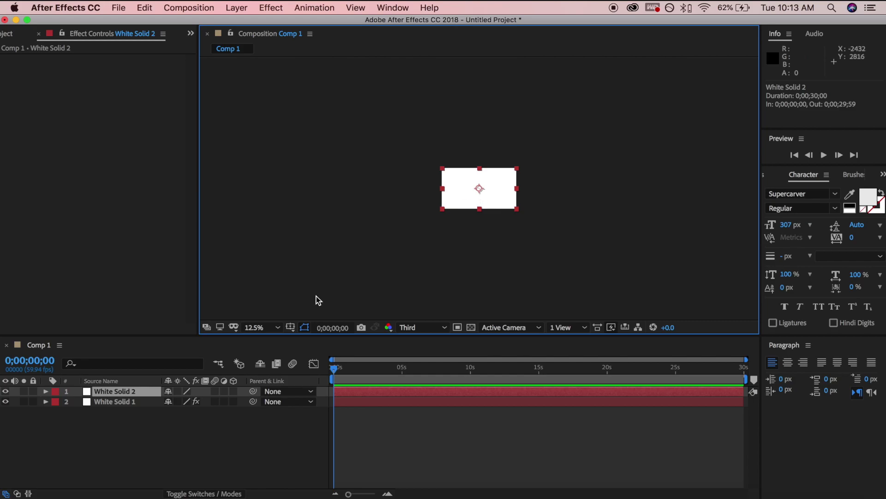
Rotate the white solid to -44° and move it toward the lower right.
key(r)
click(177, 402)
drag(178, 402, 150, 403)
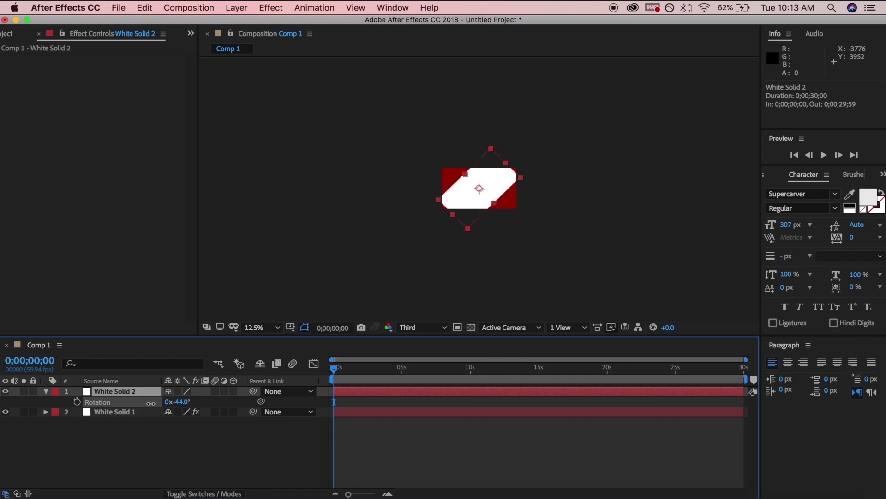
drag(467, 192, 519, 226)
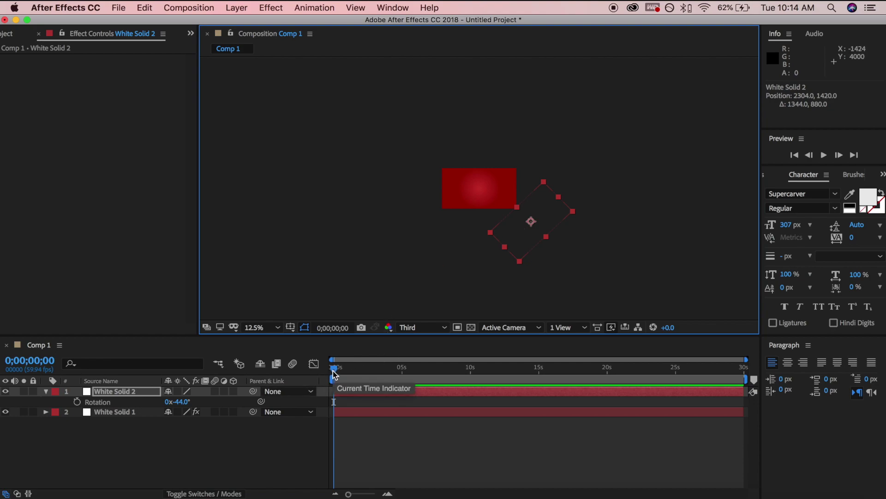
Set Rotation, Position and Scale keyframes at 0 seconds.
click(77, 402)
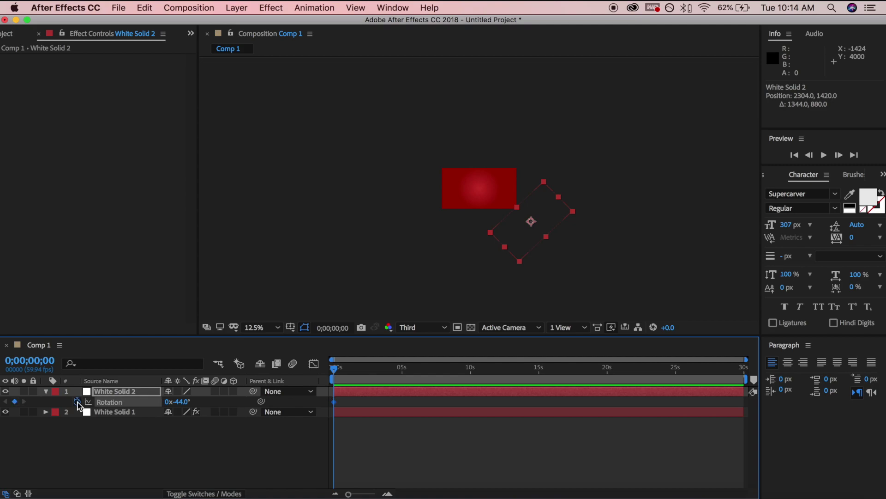
key(p)
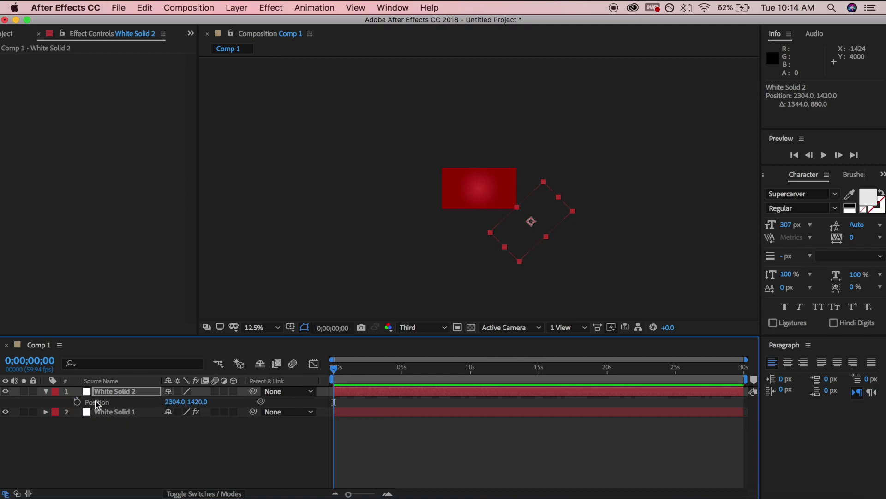
click(79, 402)
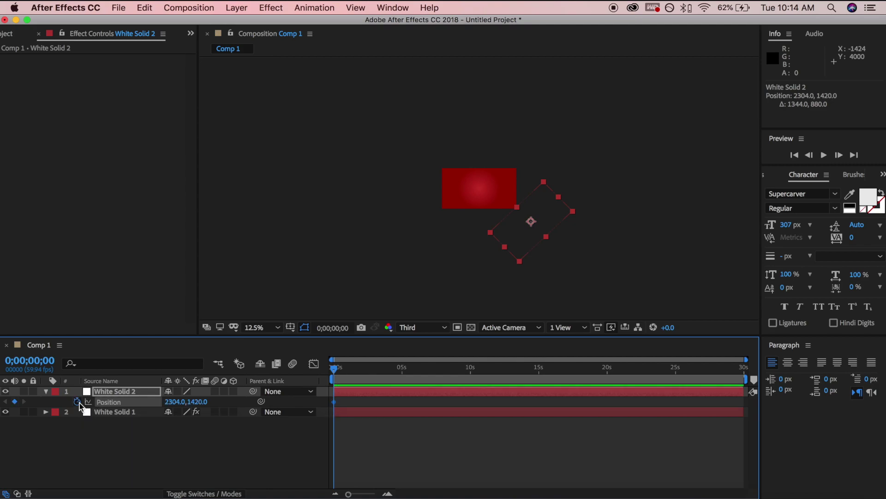
key(s)
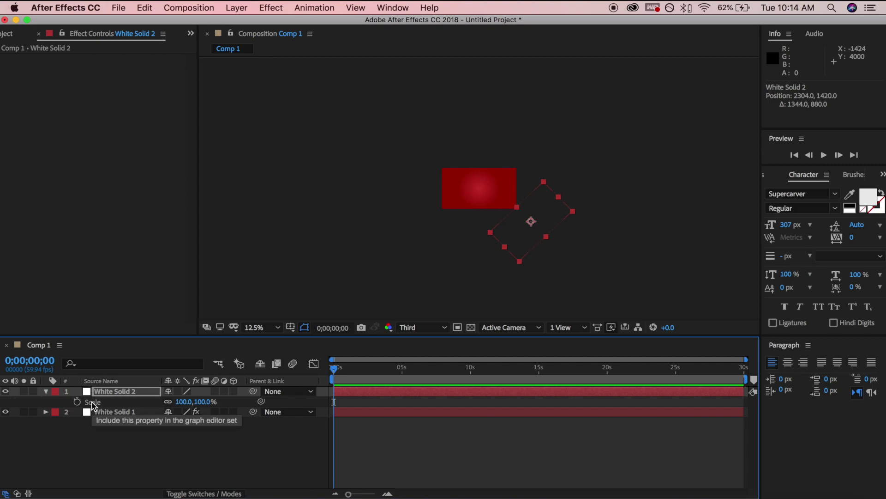
click(79, 402)
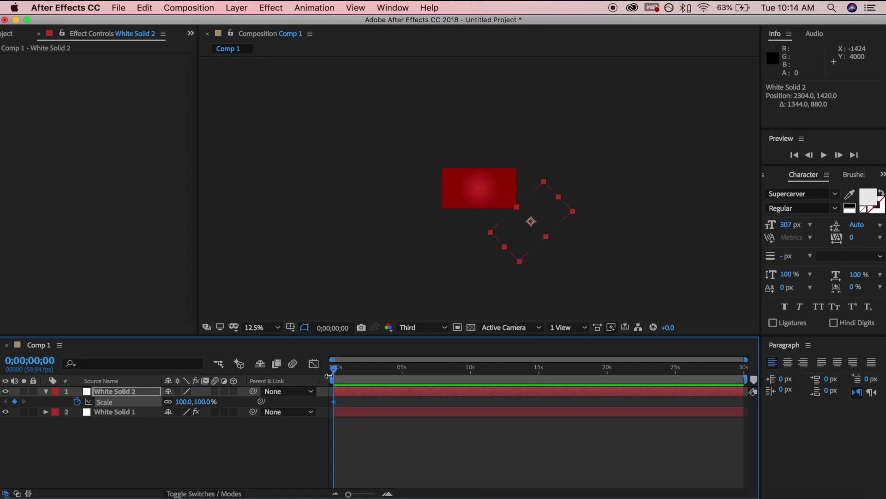
At about 2 seconds, scale the solid to 173.4,371.7% and reposition it to cover the frame.
drag(334, 368, 364, 369)
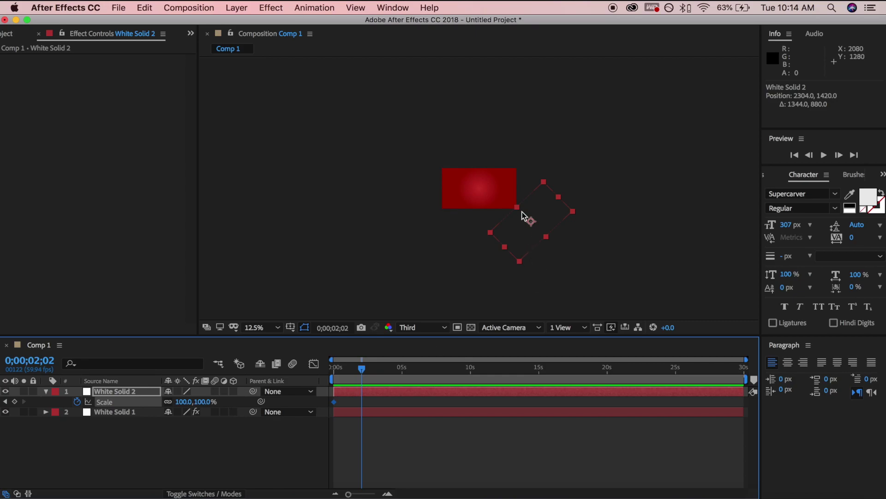
drag(517, 207, 485, 176)
drag(503, 248, 480, 264)
drag(513, 193, 467, 182)
drag(492, 223, 468, 195)
mouse_move(368, 364)
mouse_down()
mouse_move(333, 367)
mouse_move(365, 370)
mouse_up()
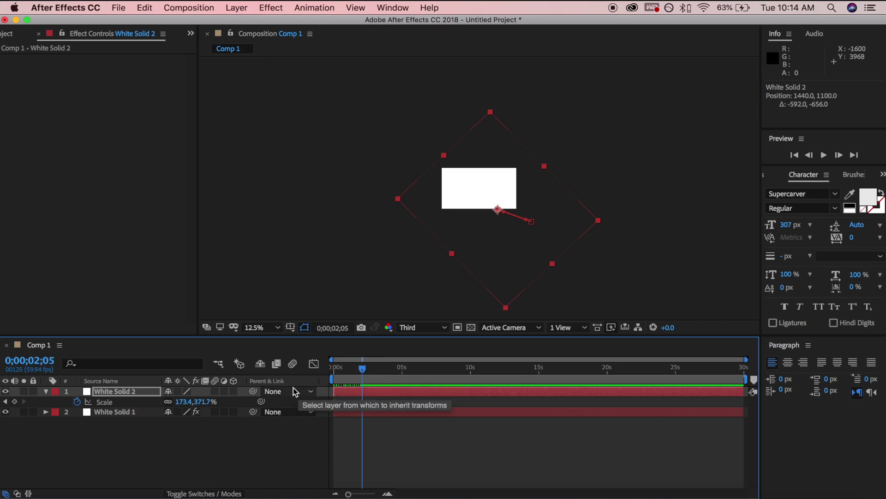
Apply Easy Ease (F9) to all White Solid 2 keyframes and preview the animation.
click(46, 392)
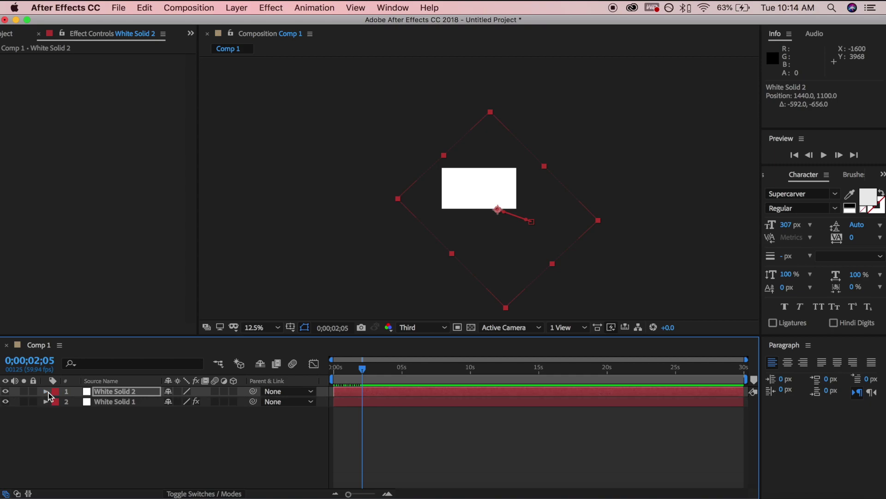
click(46, 391)
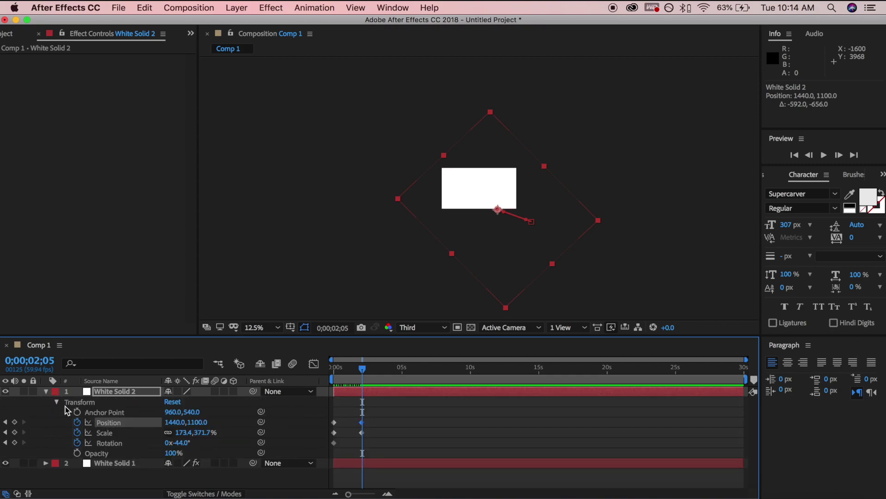
drag(386, 413, 331, 451)
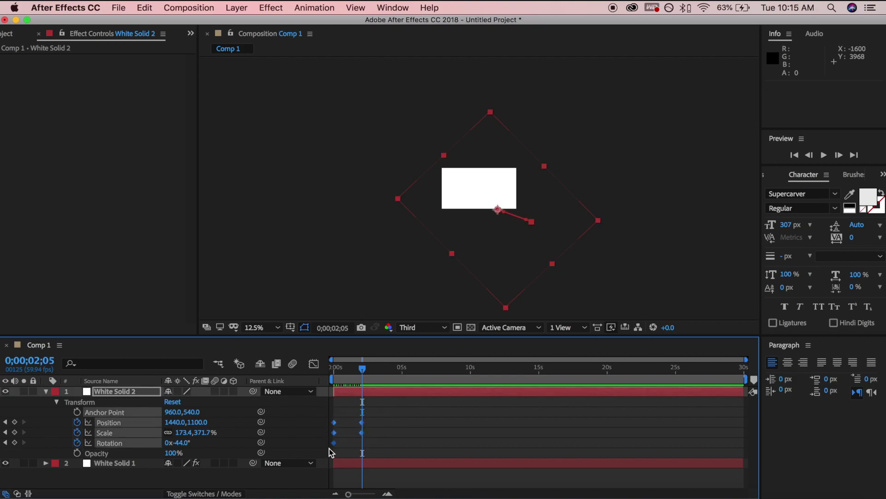
key(F9)
click(369, 410)
drag(364, 376, 331, 371)
key(space)
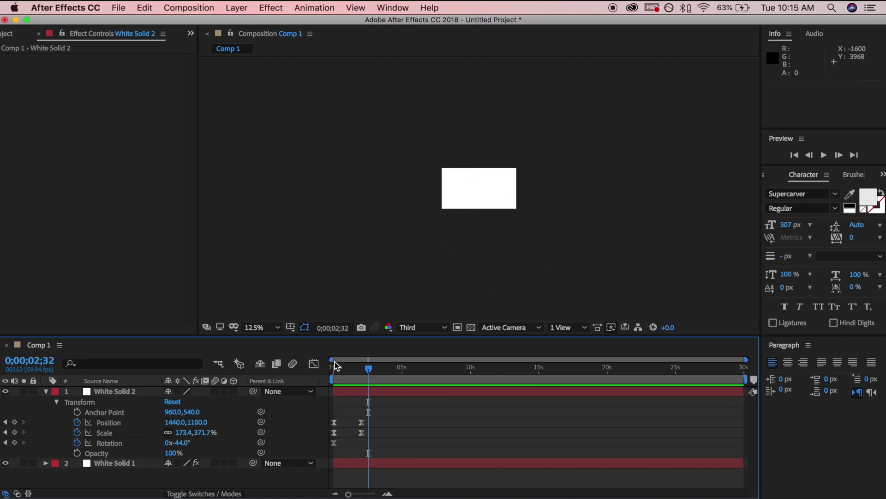
key(space)
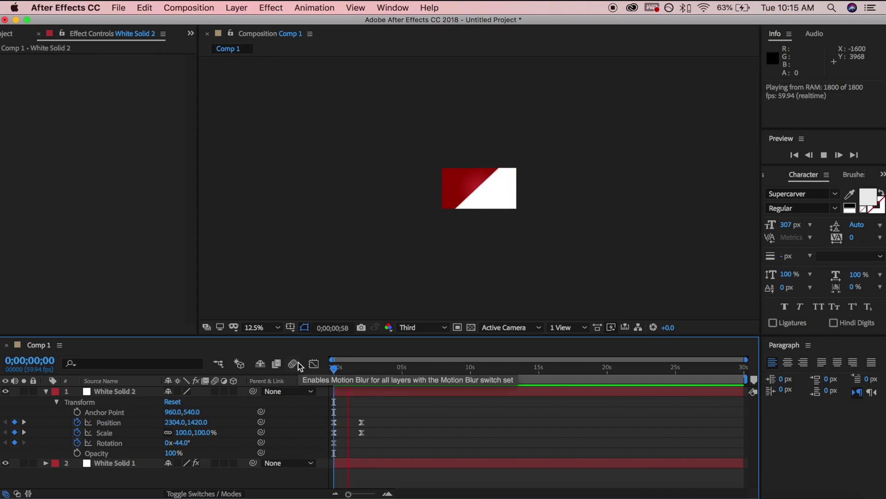
key(space)
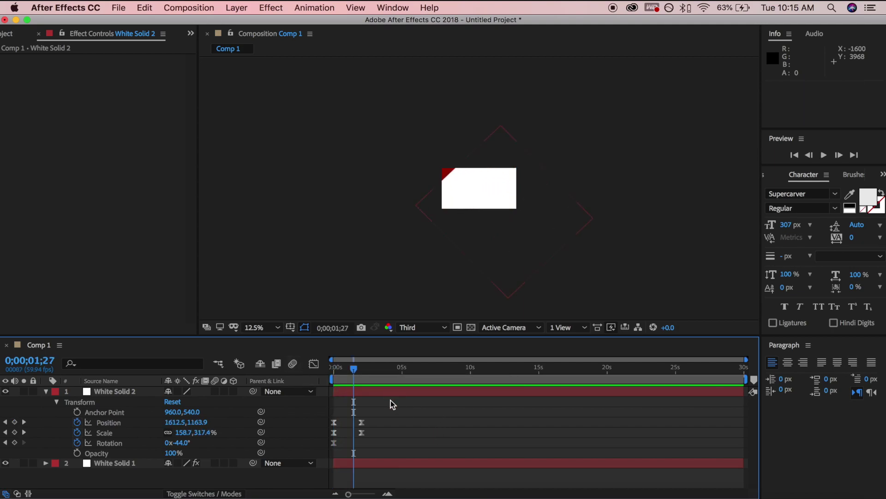
Pull the end Position and Scale keyframes slightly earlier and preview the faster entry.
drag(375, 421, 345, 433)
drag(353, 368, 298, 372)
key(space)
key(space)
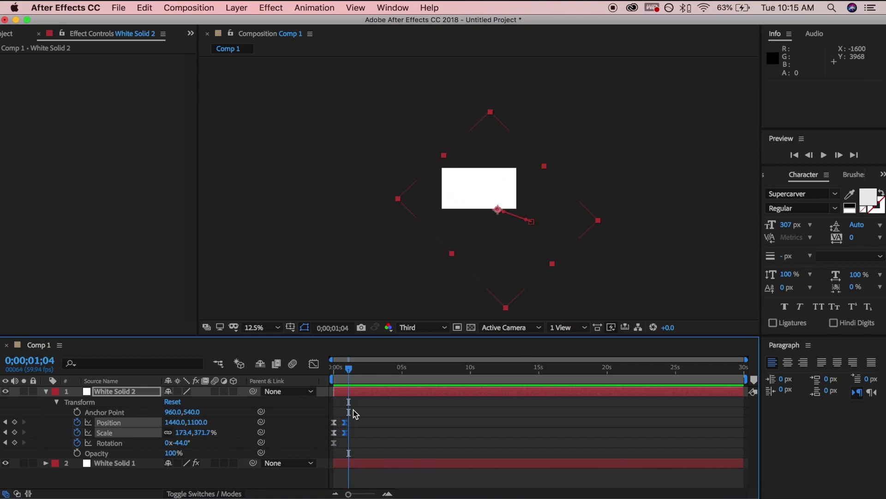
drag(344, 433, 339, 432)
click(338, 379)
key(space)
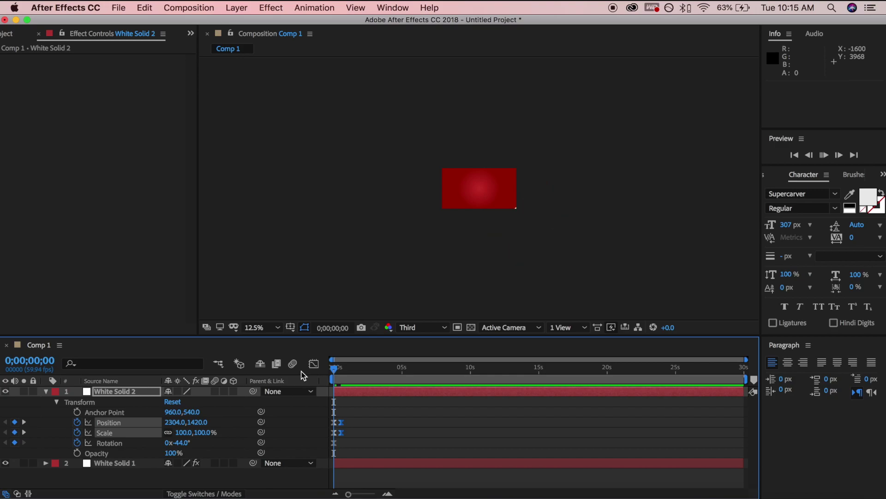
key(space)
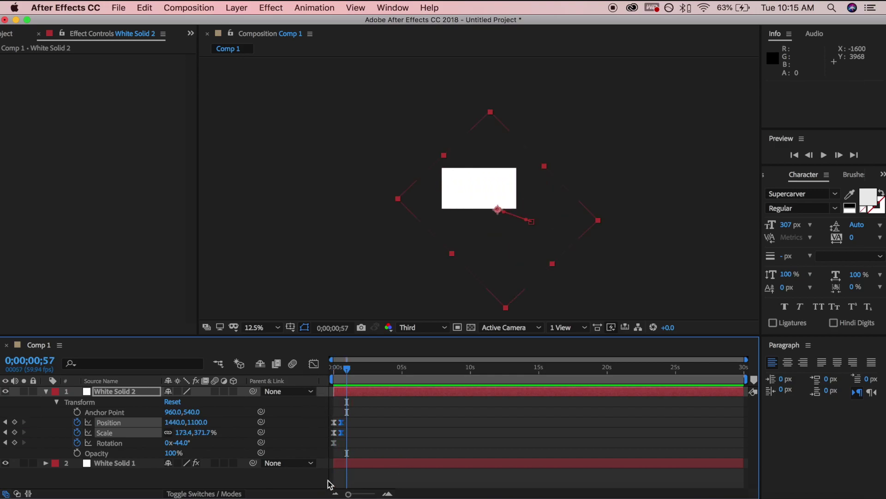
Move the end Position and Scale keyframes to 0;00;17 and preview the result.
click(361, 493)
drag(350, 436, 343, 437)
drag(344, 382, 314, 373)
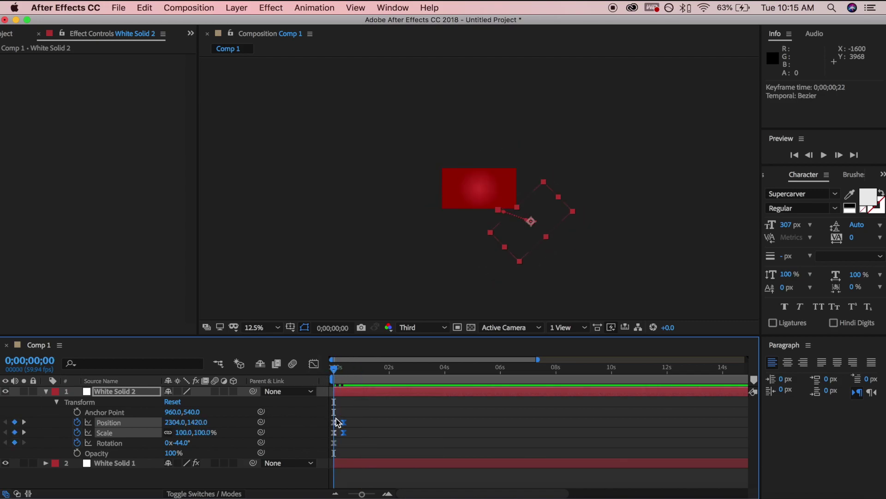
drag(345, 433, 342, 432)
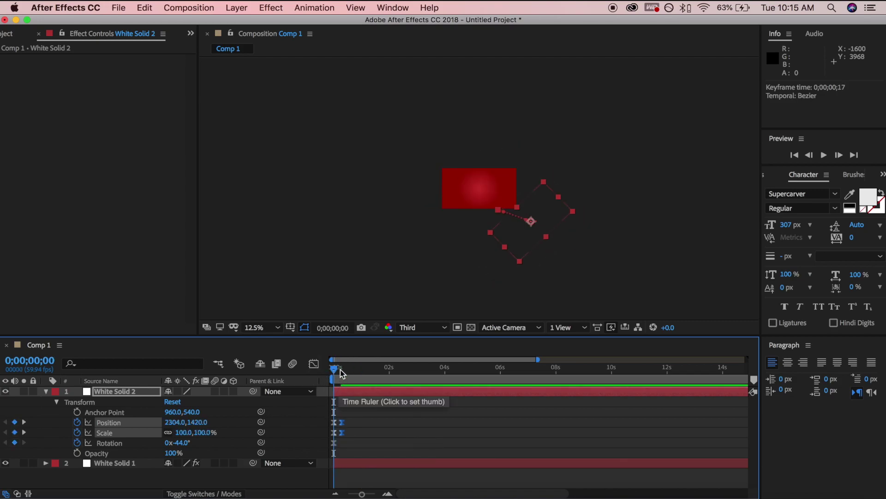
key(space)
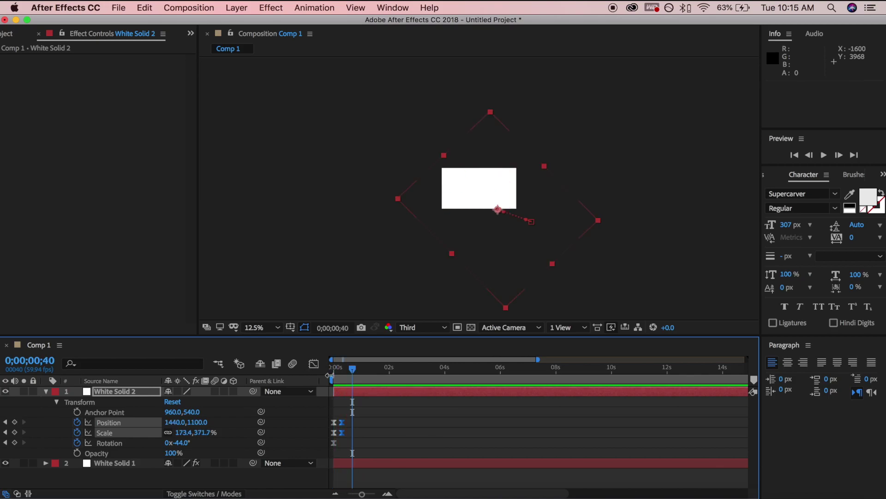
drag(352, 371, 342, 375)
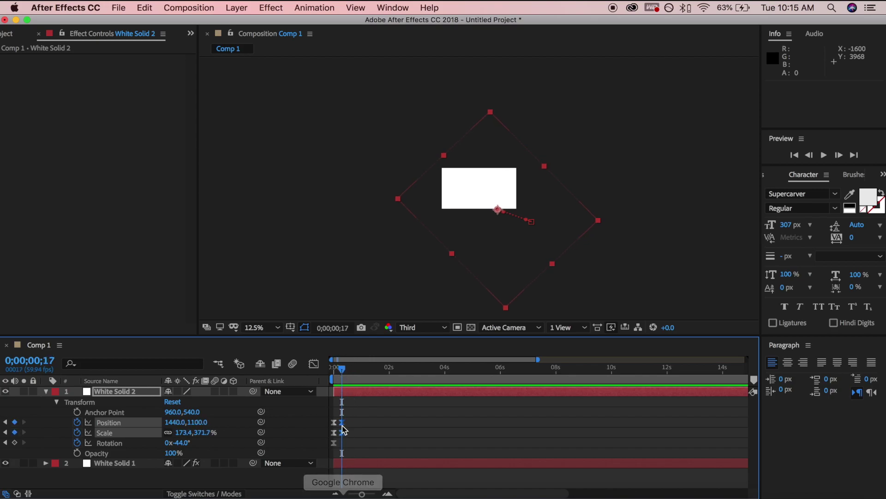
Adjust the timeline zoom, open the Paint panel, and collapse White Solid 2's Transform group.
click(374, 493)
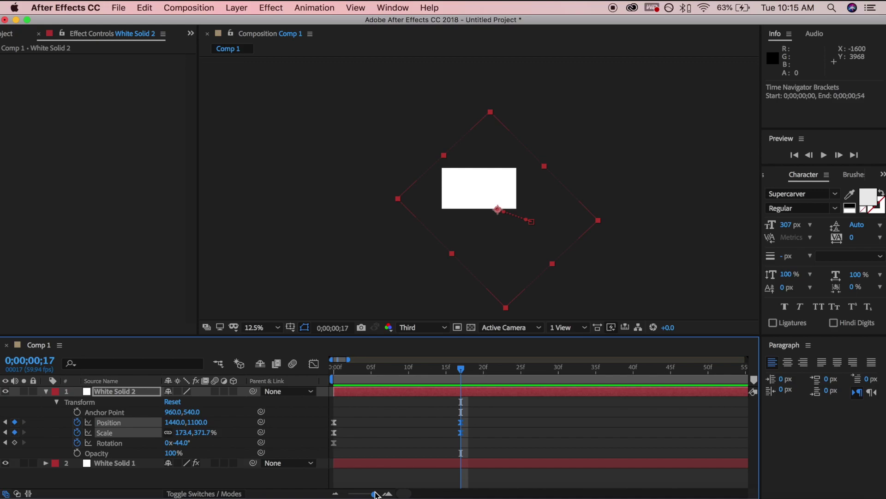
click(462, 397)
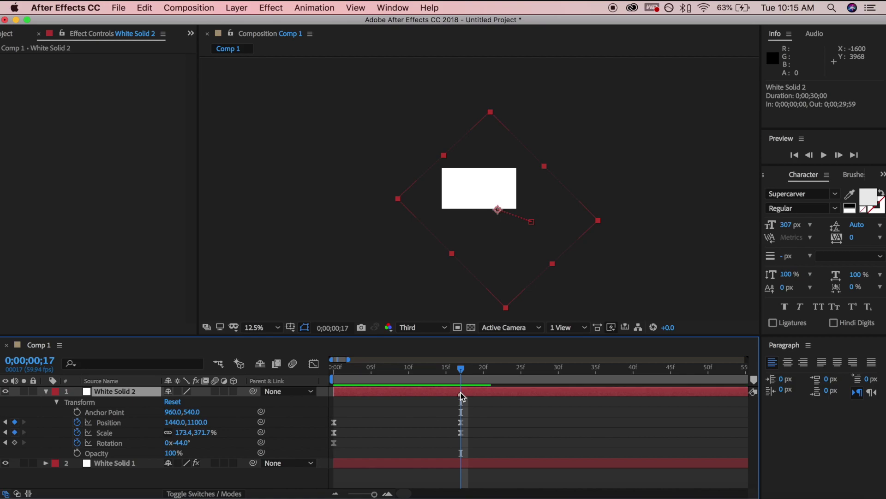
key(super+8)
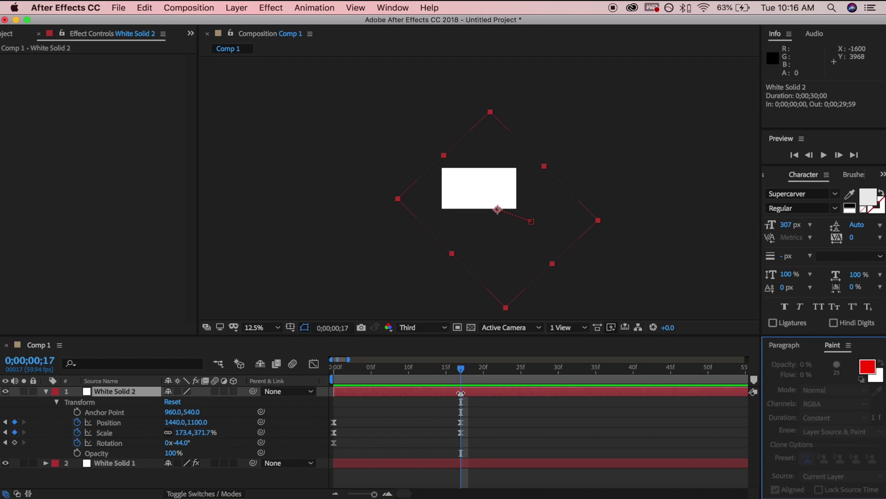
click(468, 393)
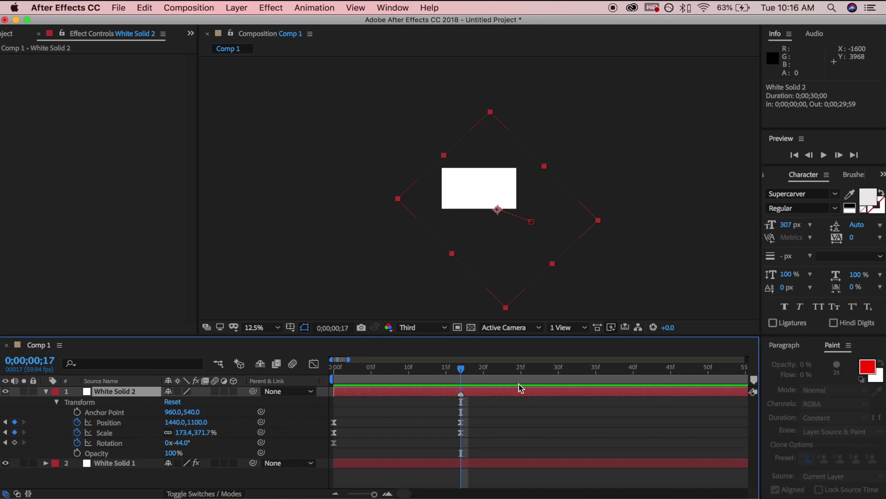
click(361, 494)
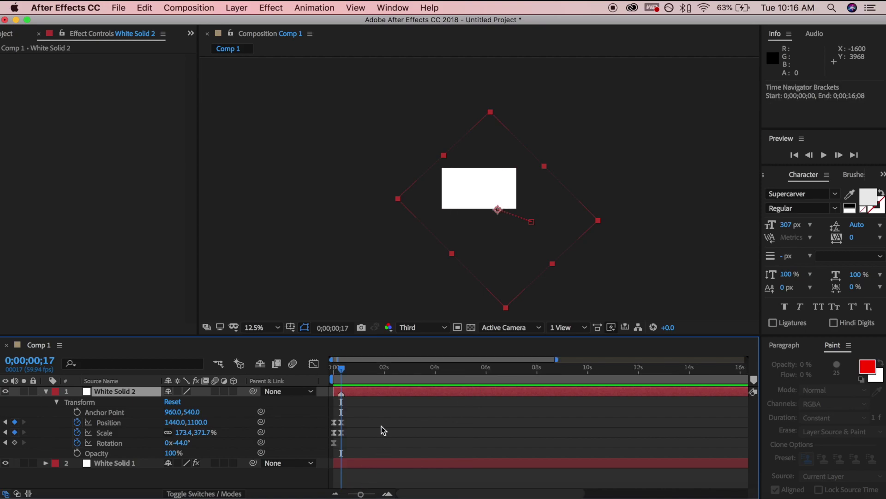
click(368, 494)
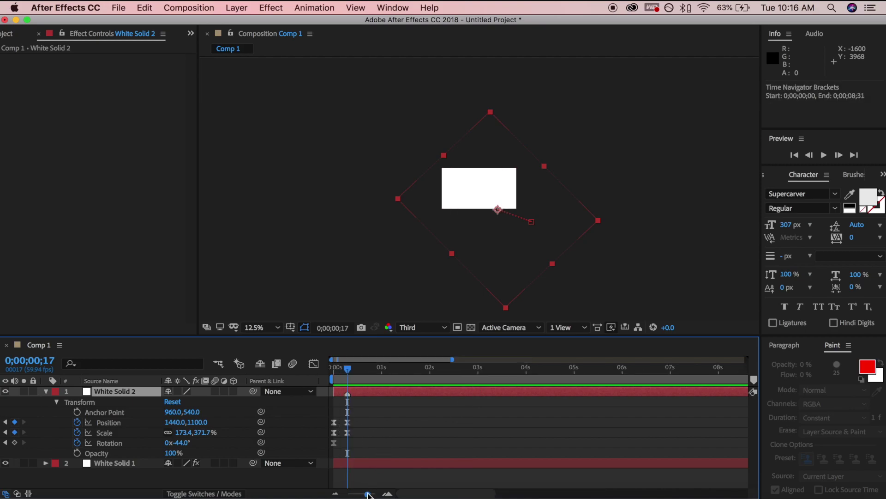
click(47, 392)
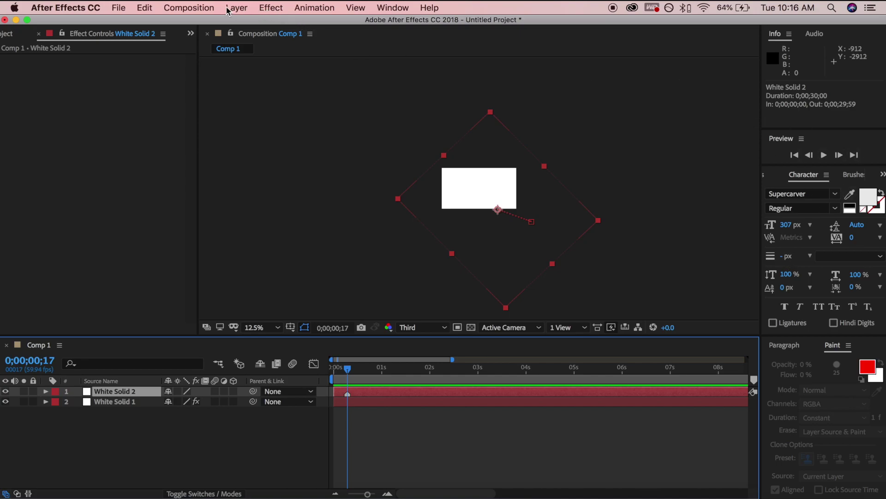
Apply a Generate > Fill effect to White Solid 2 with colour white FFFFFF.
click(269, 8)
mouse_move(303, 158)
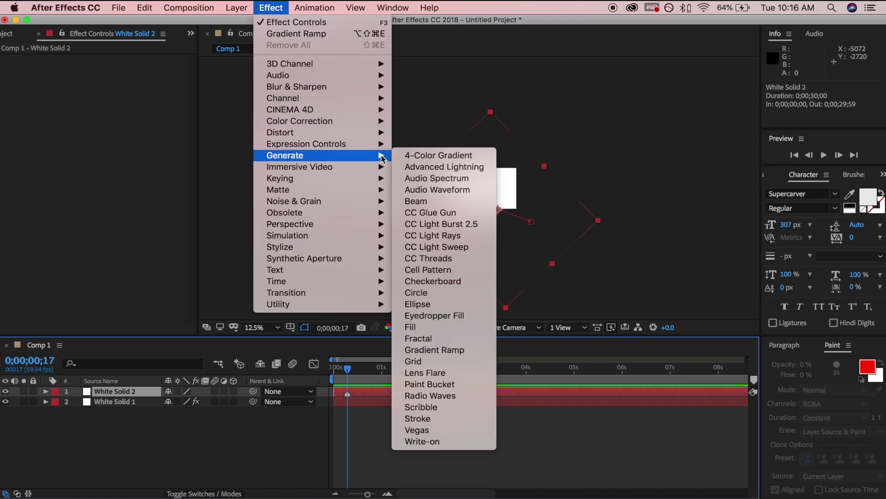
click(410, 327)
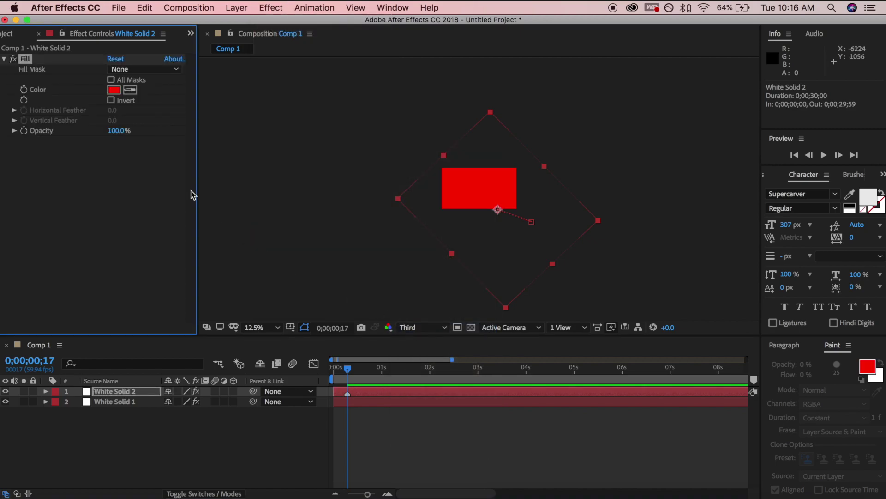
click(114, 90)
click(183, 375)
mouse_move(184, 375)
mouse_down()
mouse_move(115, 263)
mouse_move(174, 289)
mouse_move(51, 262)
mouse_up()
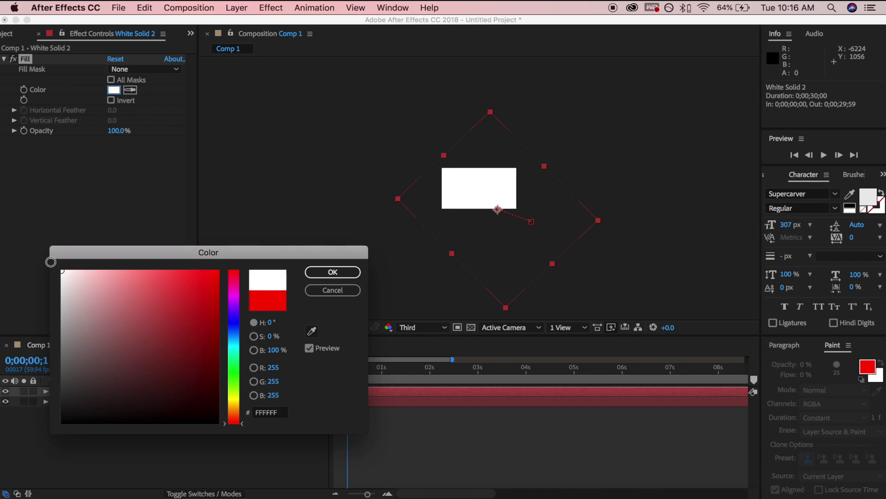
click(331, 271)
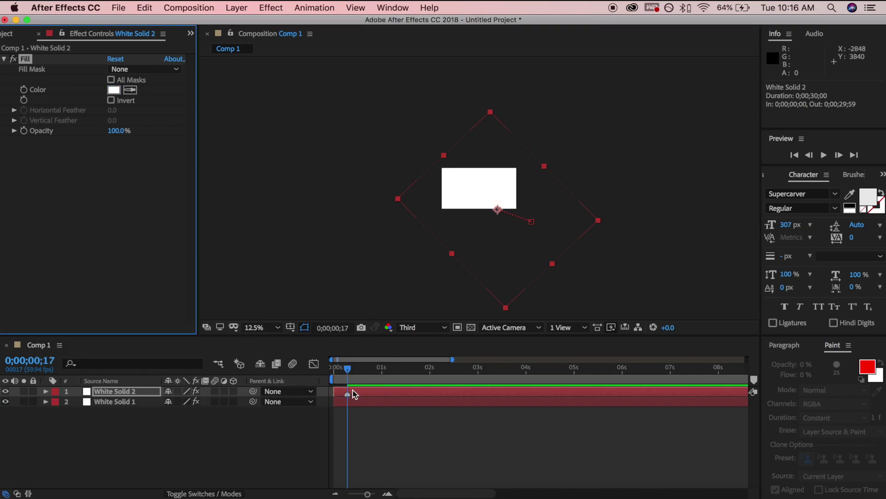
drag(368, 494, 371, 494)
click(381, 396)
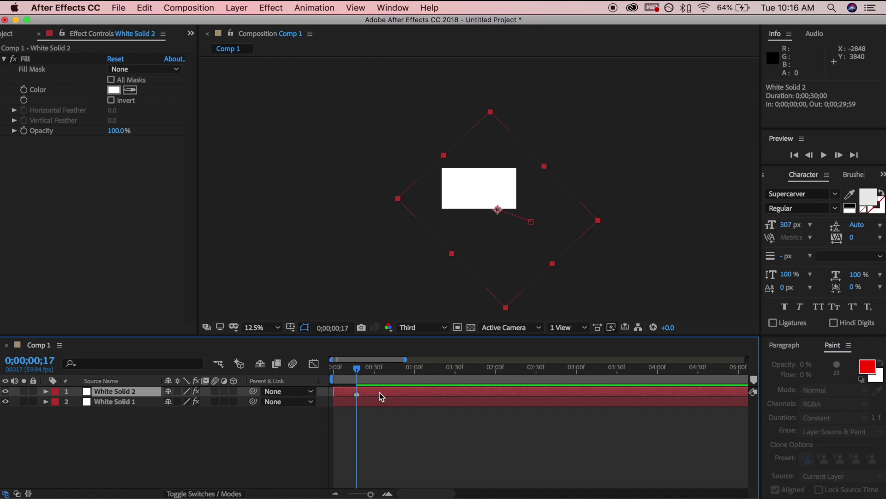
Duplicate White Solid 2, start the copy at the playhead, and make its fill green.
key(super+d)
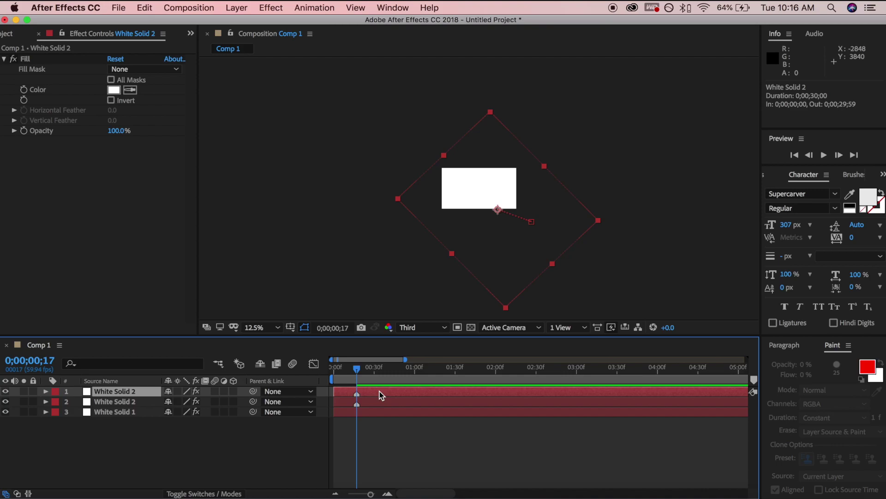
key(bracketleft)
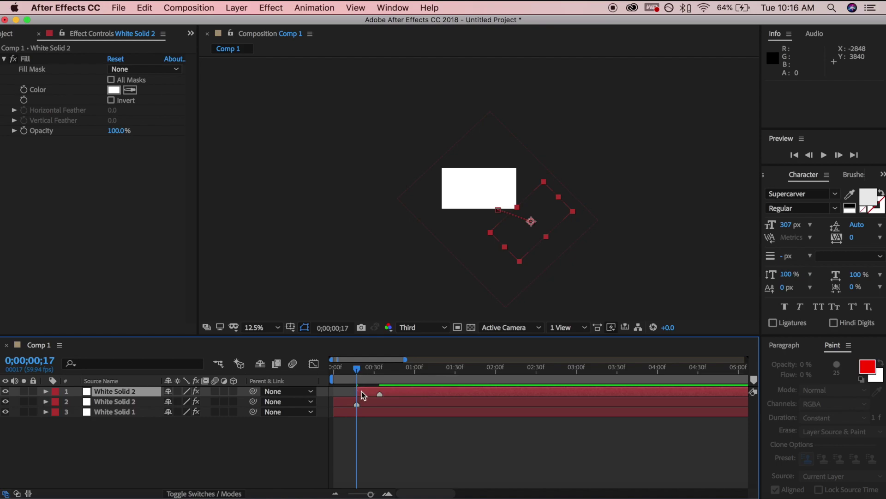
mouse_move(359, 370)
mouse_down()
mouse_move(380, 371)
mouse_move(333, 371)
mouse_move(373, 368)
mouse_move(362, 372)
mouse_up()
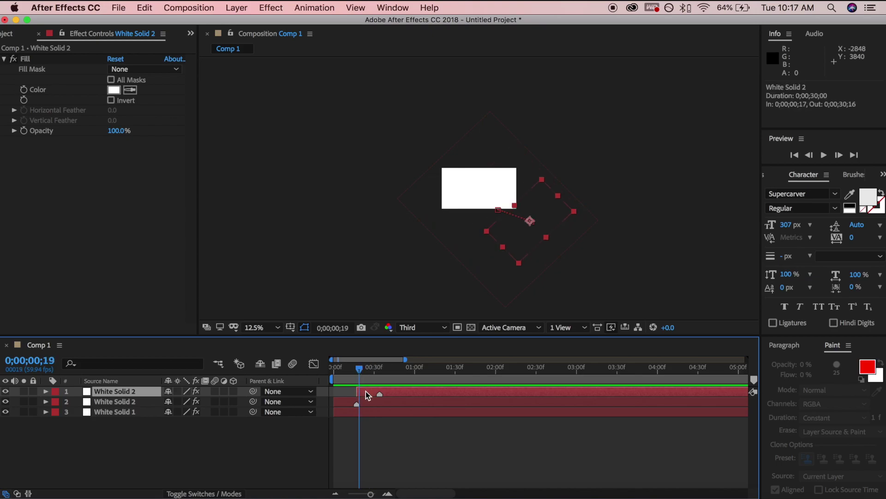
click(114, 91)
click(114, 90)
drag(174, 283, 235, 374)
click(336, 271)
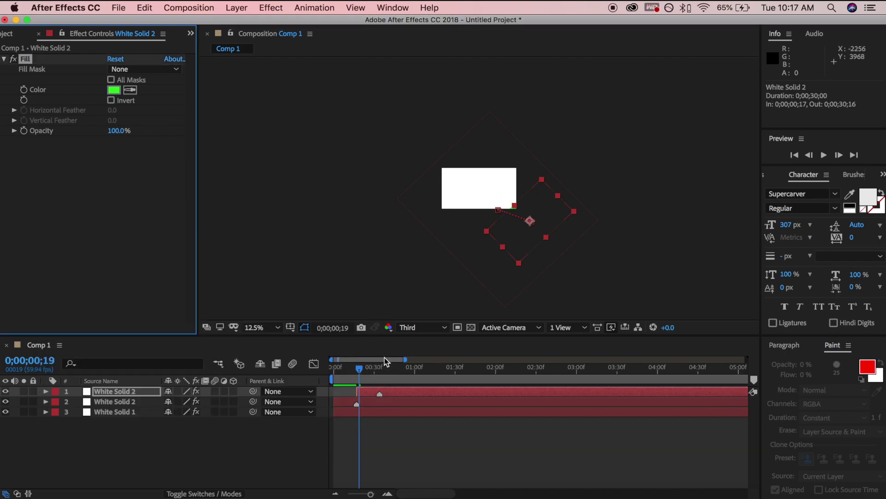
Fit the composition in the viewer and nudge the second solid's position slightly at frame 0.
drag(370, 372, 329, 372)
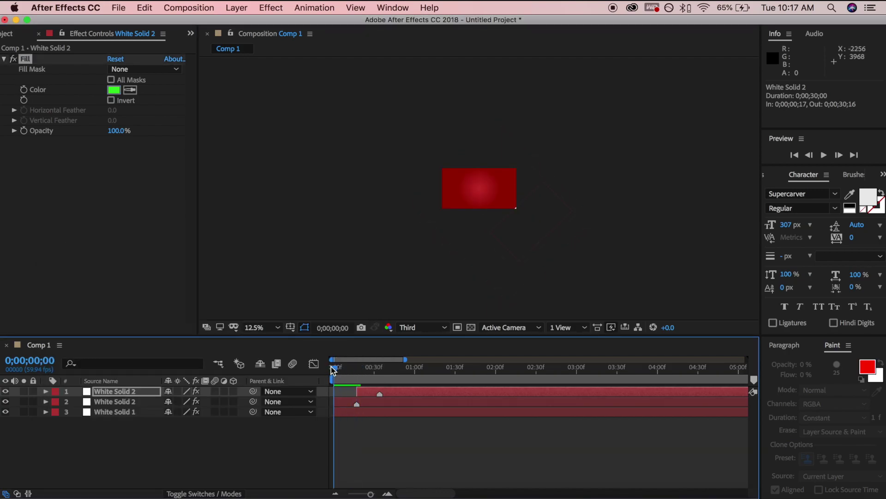
click(347, 401)
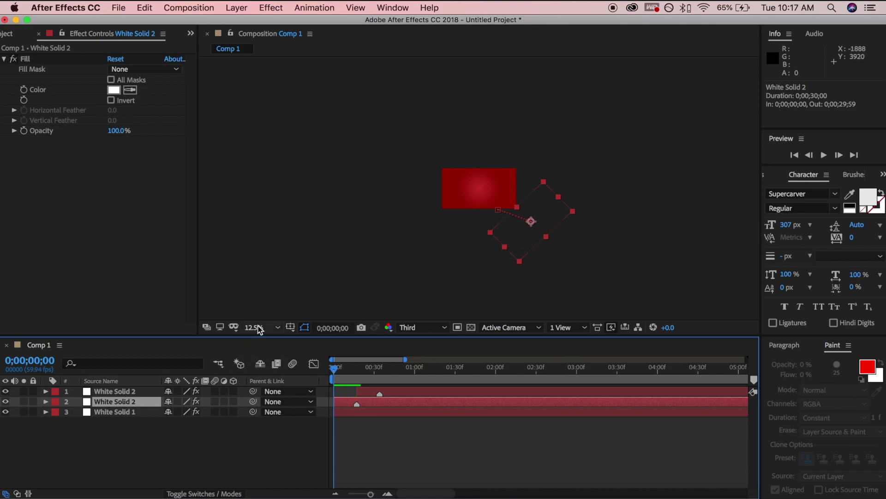
click(257, 327)
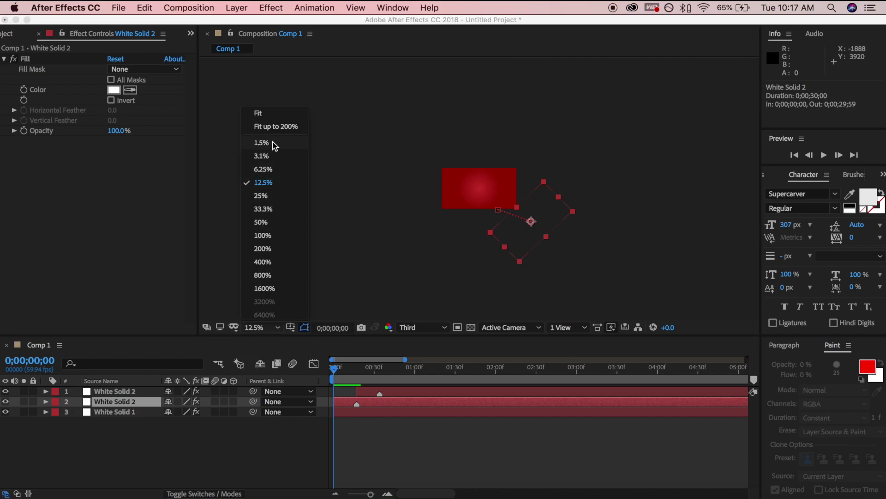
click(260, 115)
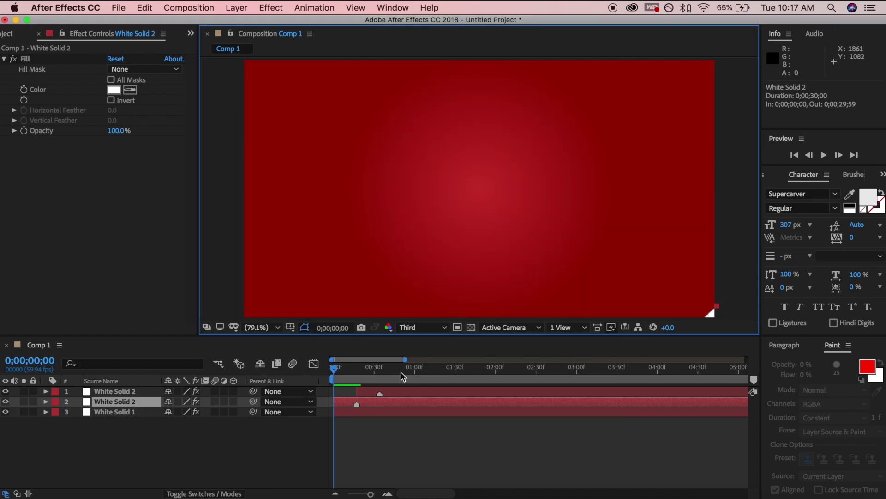
click(334, 368)
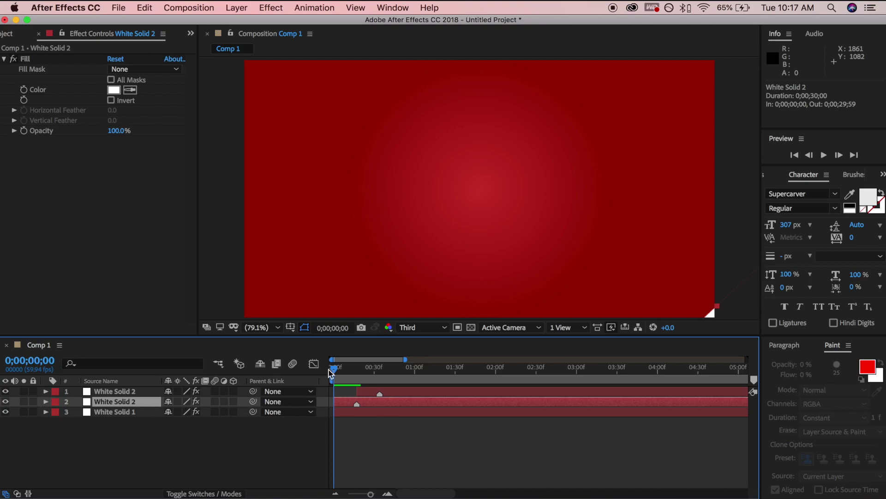
drag(728, 311, 735, 316)
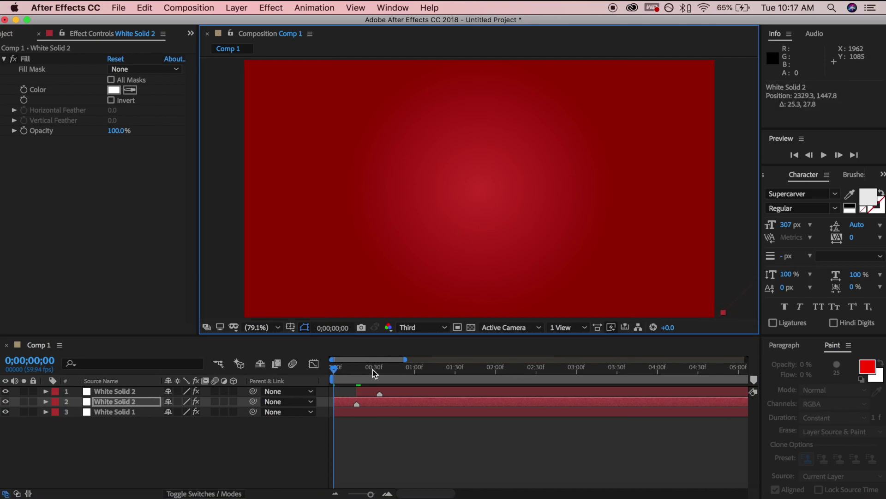
drag(334, 367, 276, 368)
Duplicate the top solid again, with the new copy starting at 0;00;34.
key(space)
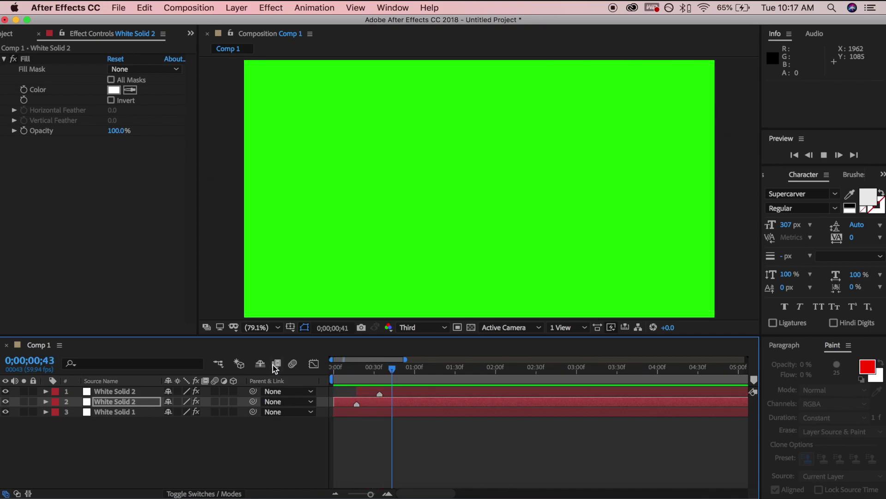
click(384, 363)
drag(383, 363, 380, 366)
click(392, 391)
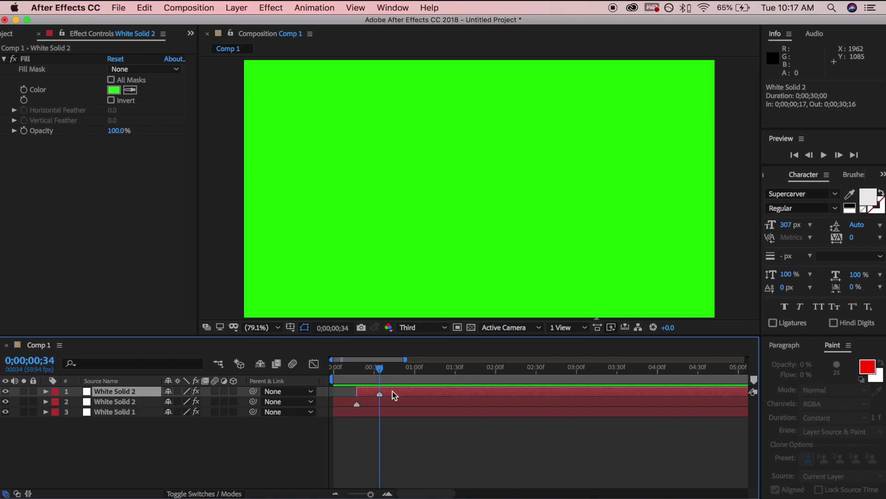
key(super+d)
key(bracketleft)
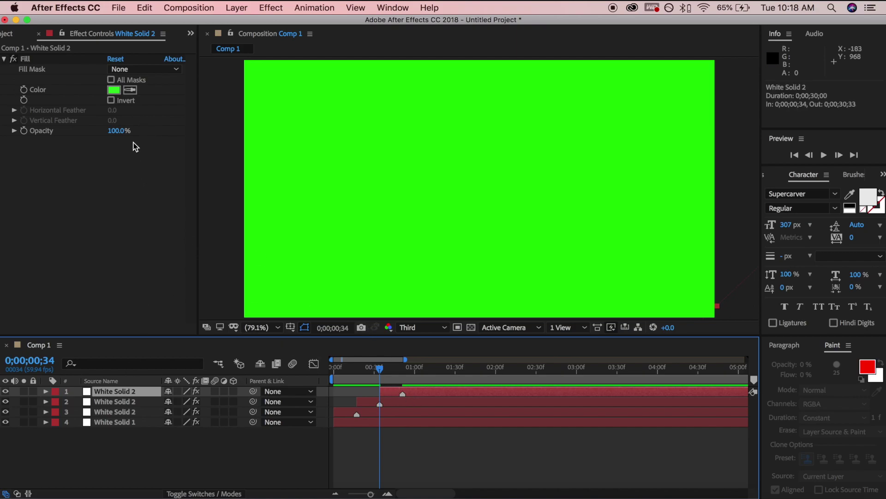
Change the newest copy's fill colour to magenta E622F5 and scrub through the staggered wipes.
click(113, 90)
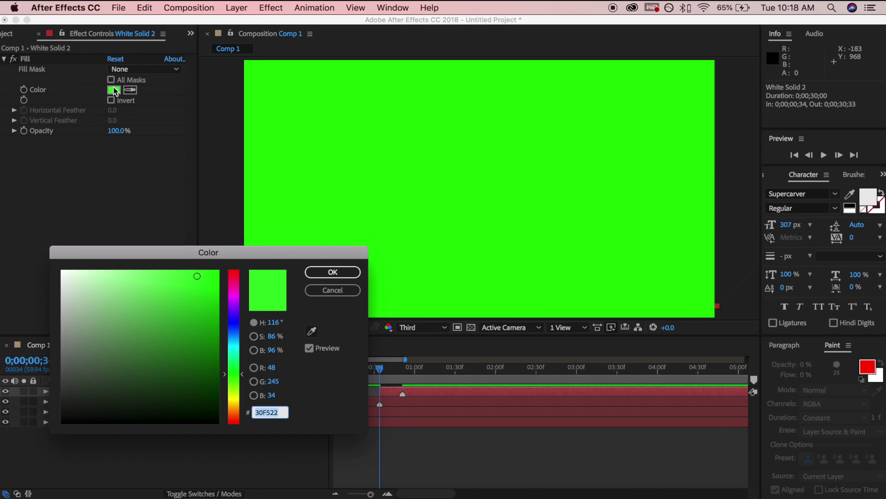
click(235, 297)
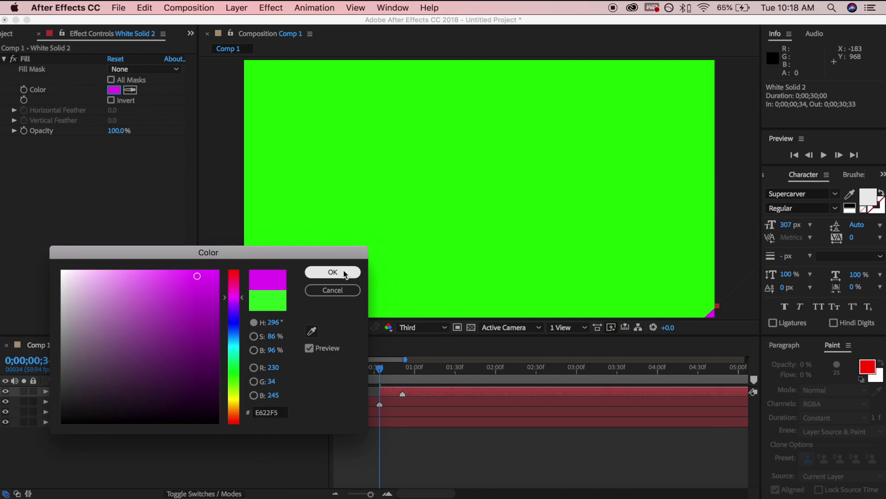
click(333, 272)
key(Home)
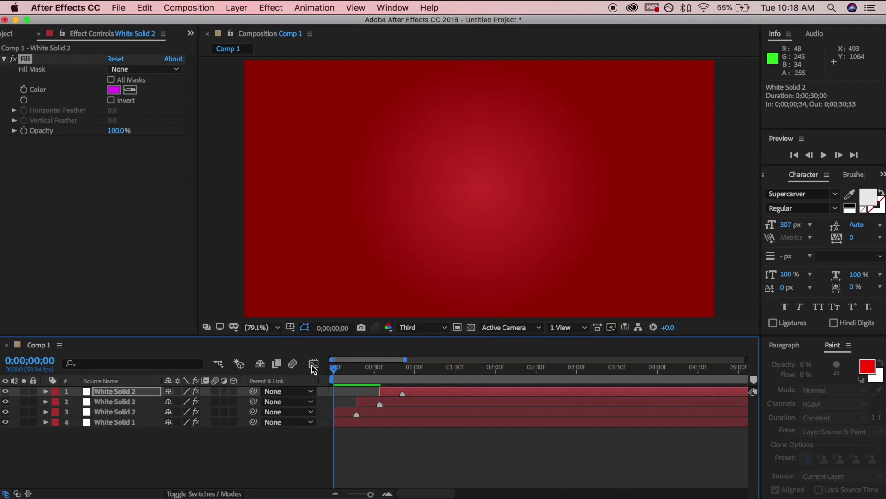
drag(335, 368, 403, 368)
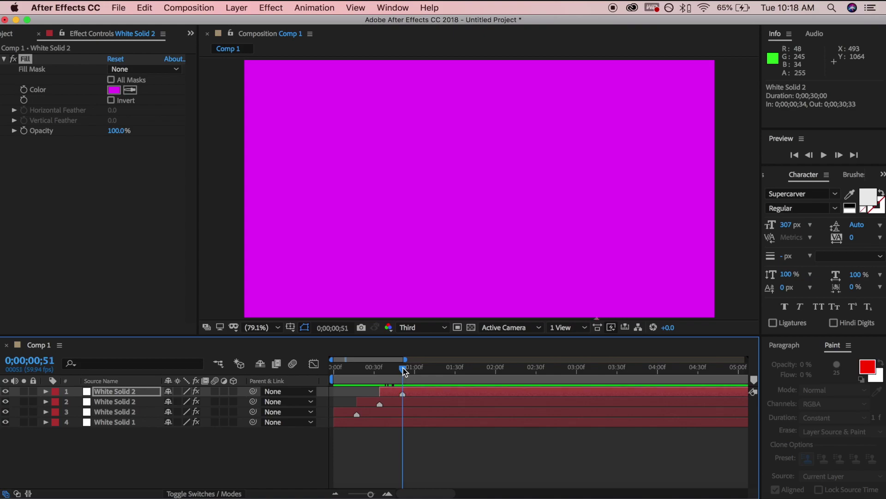
Delete the accidental Fill 2 effect from the top layer, keeping one Fill.
key(super+d)
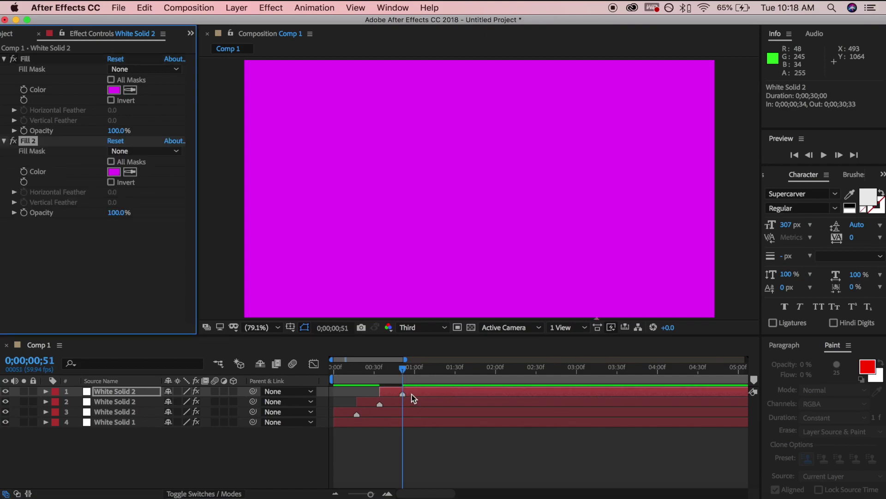
click(413, 398)
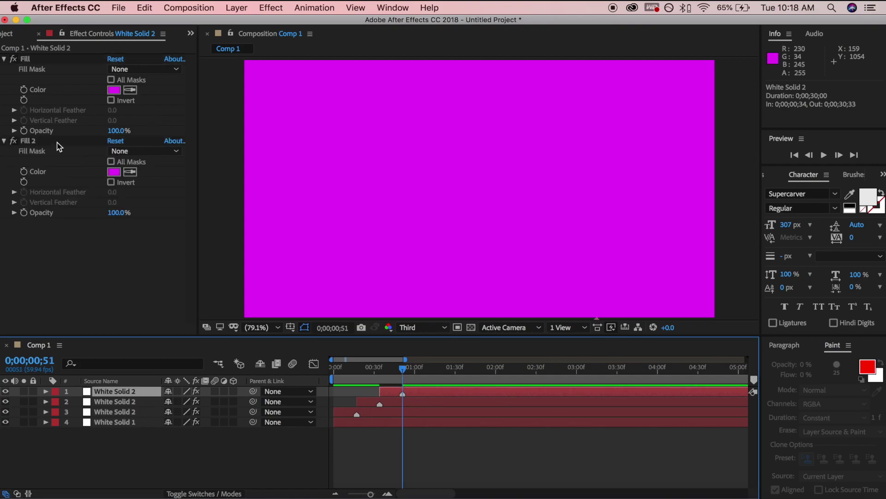
click(47, 60)
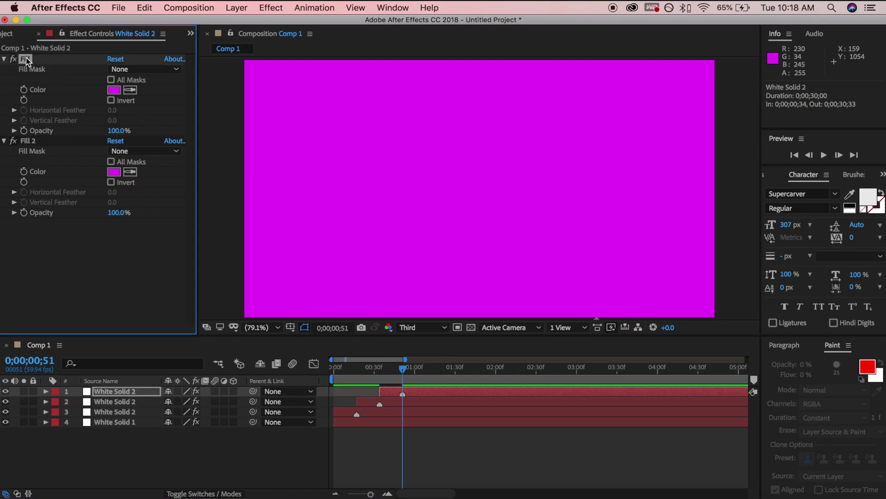
click(40, 143)
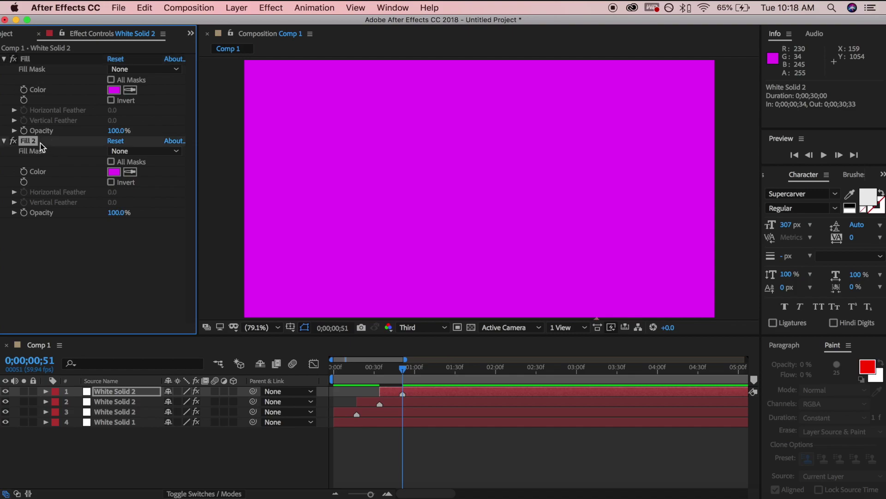
key(Delete)
click(398, 390)
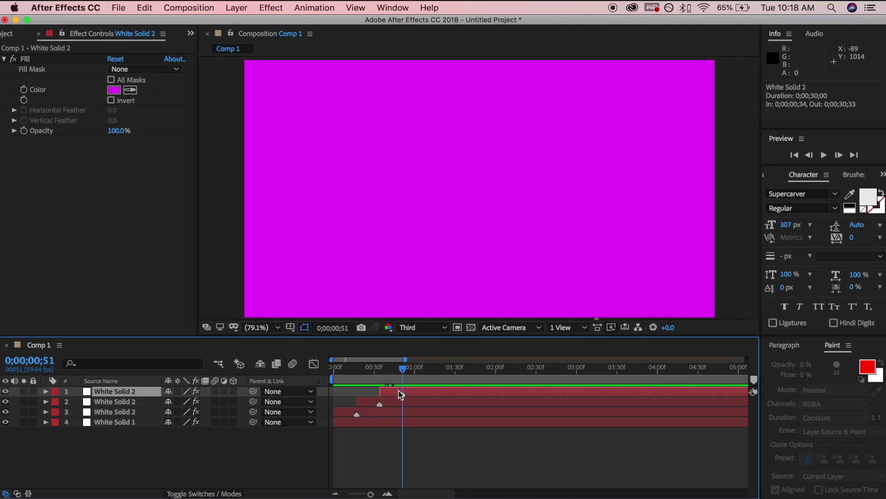
Duplicate the top solid, start the copy at frame 51, and fill it with blue.
key(super+d)
drag(400, 394, 417, 394)
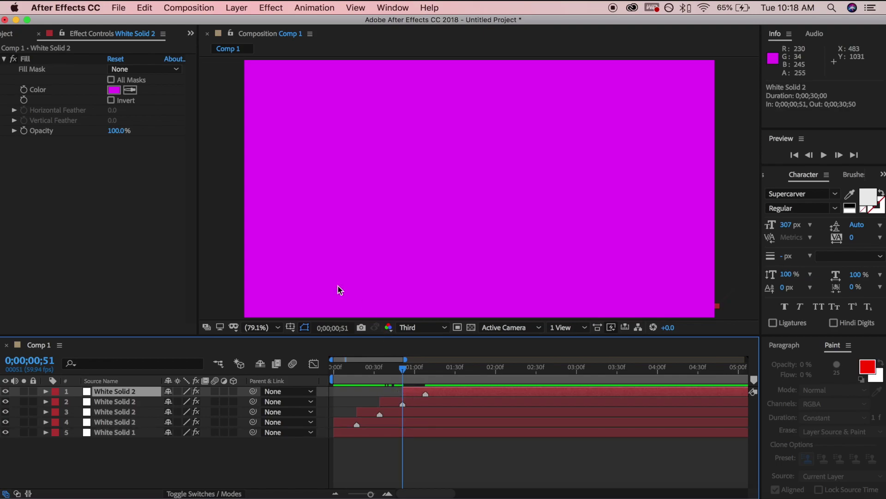
click(114, 90)
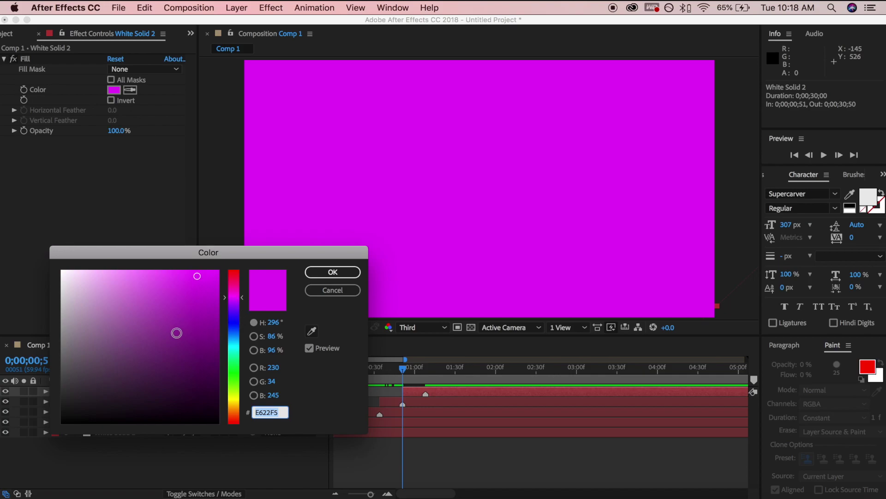
mouse_move(177, 333)
mouse_down()
mouse_move(153, 298)
mouse_move(158, 281)
mouse_move(183, 284)
mouse_up()
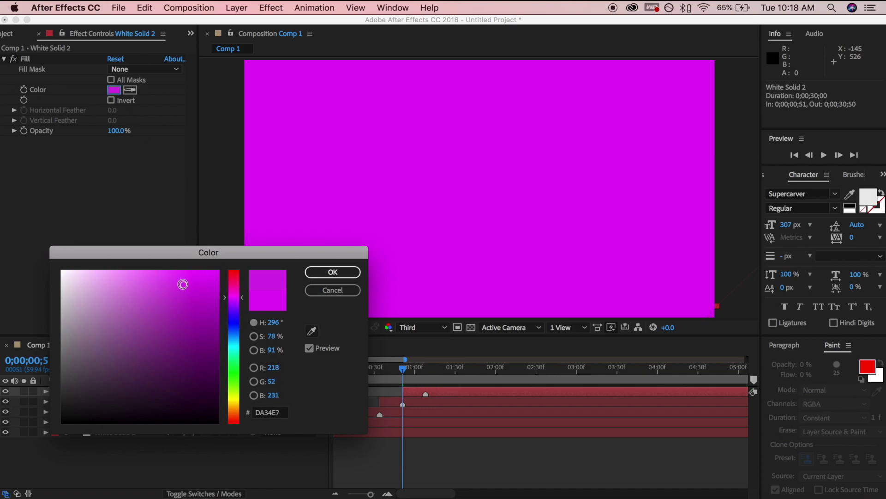
drag(233, 317, 235, 325)
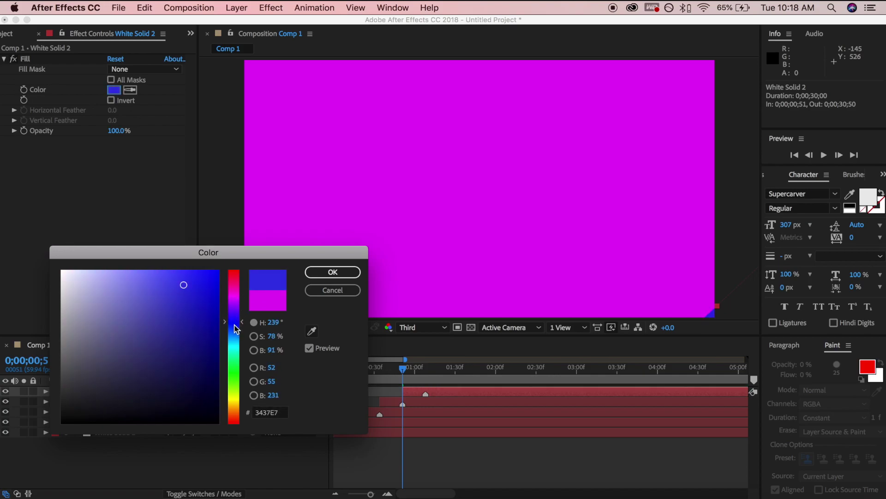
click(326, 273)
Add two more copies of the top solid at later times, the newest starting at 01:26.
click(425, 369)
key(ctrl+d)
key(bracketleft)
click(450, 369)
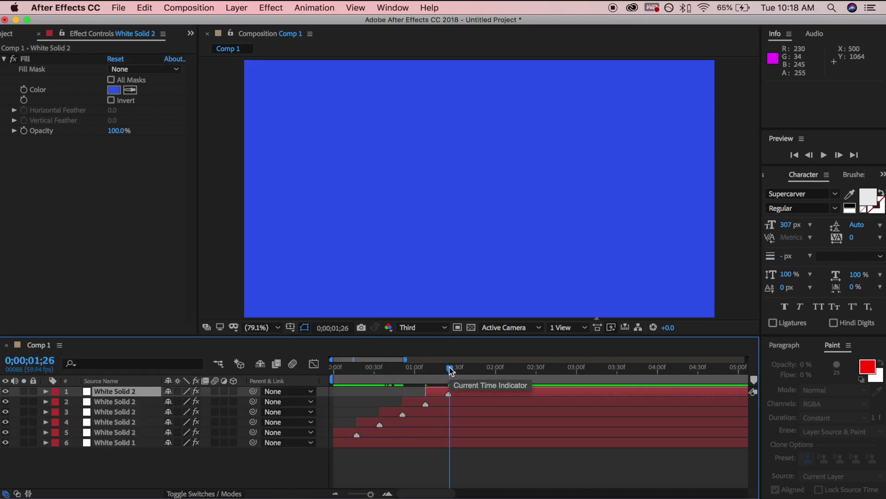
key(ctrl+d)
key(bracketleft)
Give the newest solid a light cyan fill and return the time indicator to the start.
click(114, 90)
click(332, 251)
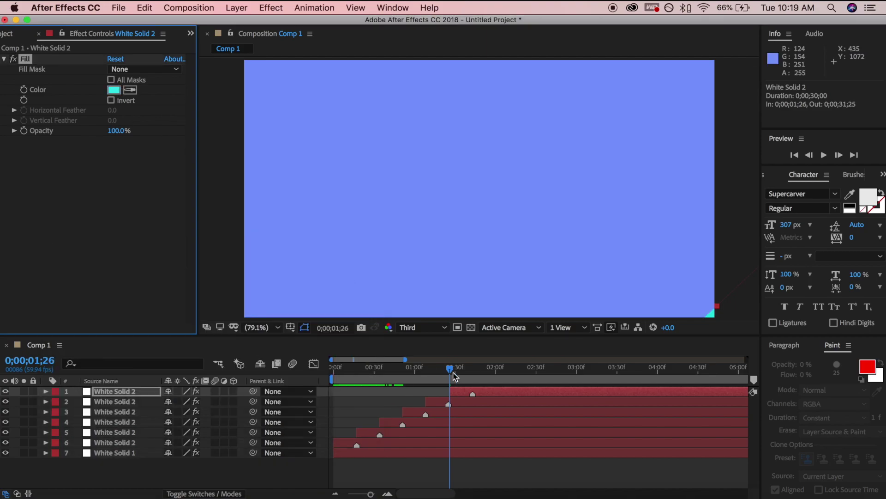
drag(455, 378, 312, 380)
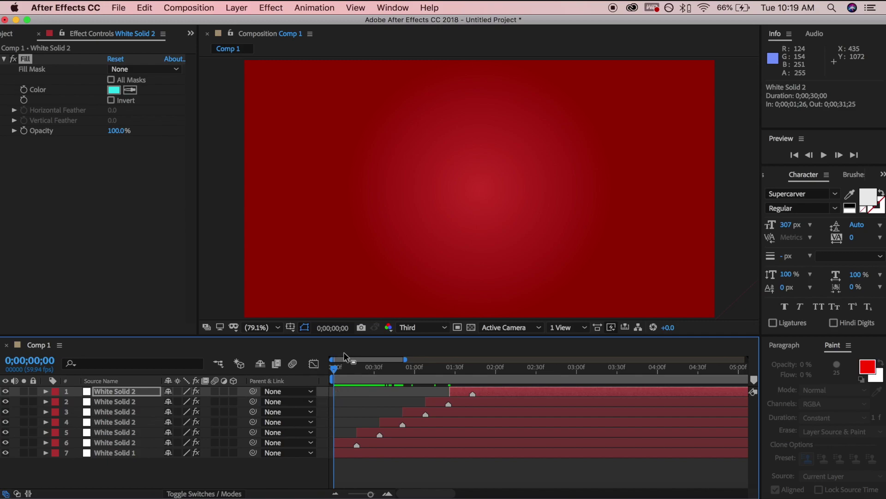
Split the six coloured solids at the current time and delete their later halves.
drag(334, 372, 473, 372)
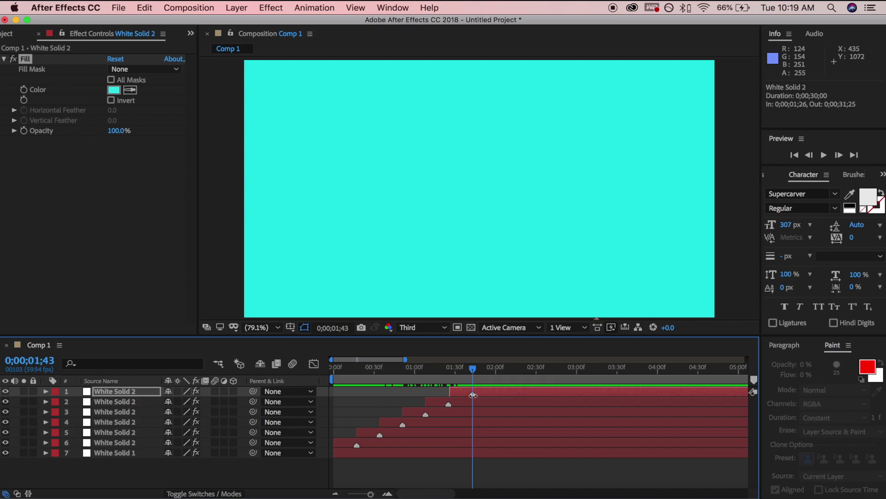
shift+click(140, 442)
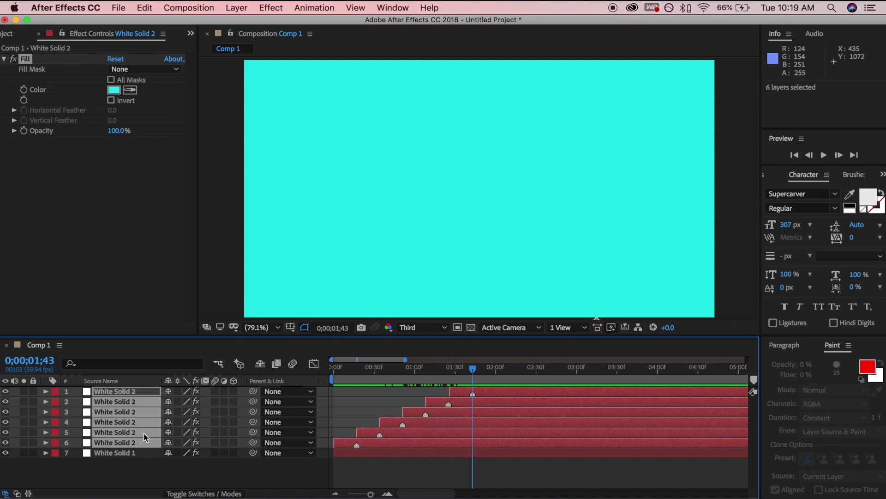
key(super+shift+d)
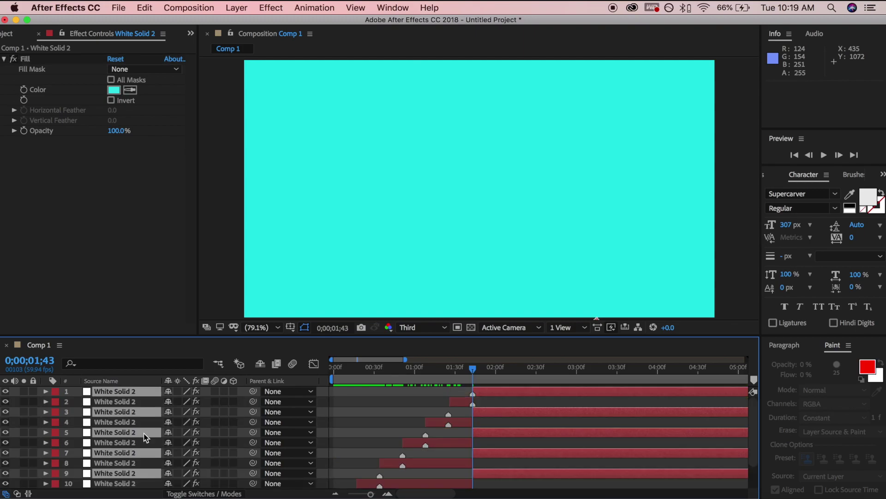
key(Delete)
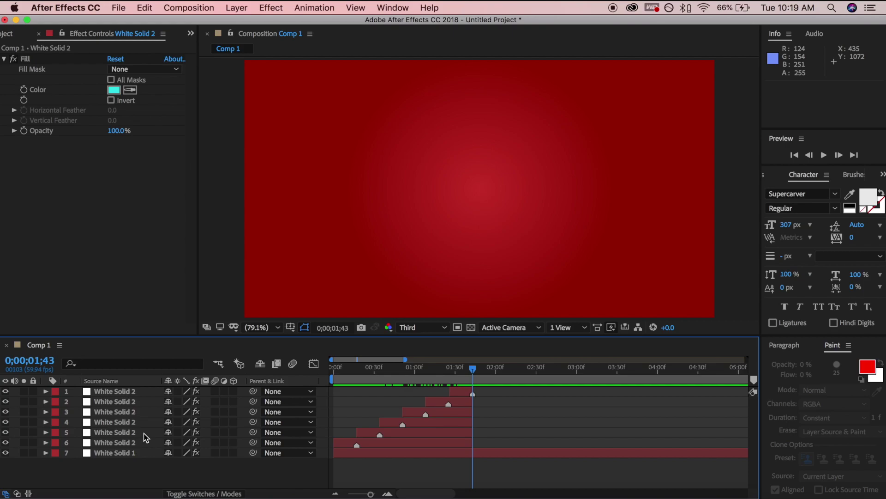
Scrub through the colour wipes to check the trim, then reselect the six coloured solids.
mouse_move(473, 369)
mouse_down()
mouse_move(329, 374)
mouse_move(473, 368)
mouse_up()
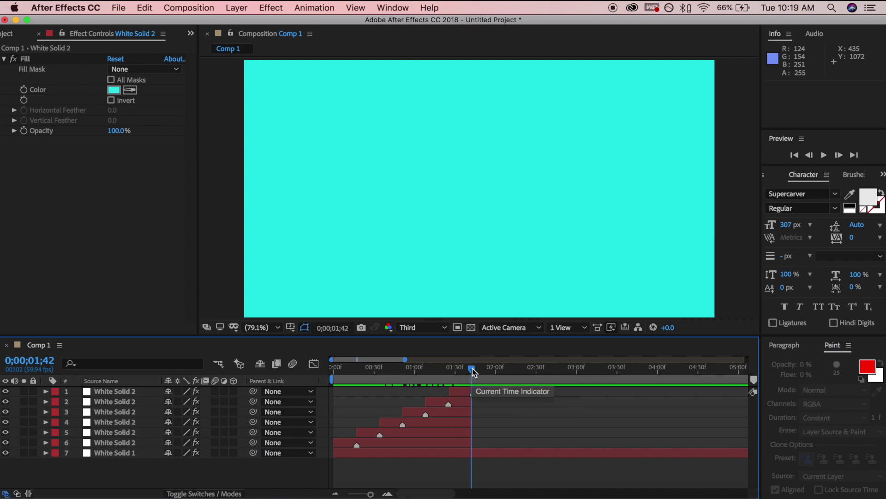
drag(473, 372, 411, 370)
drag(371, 391, 471, 424)
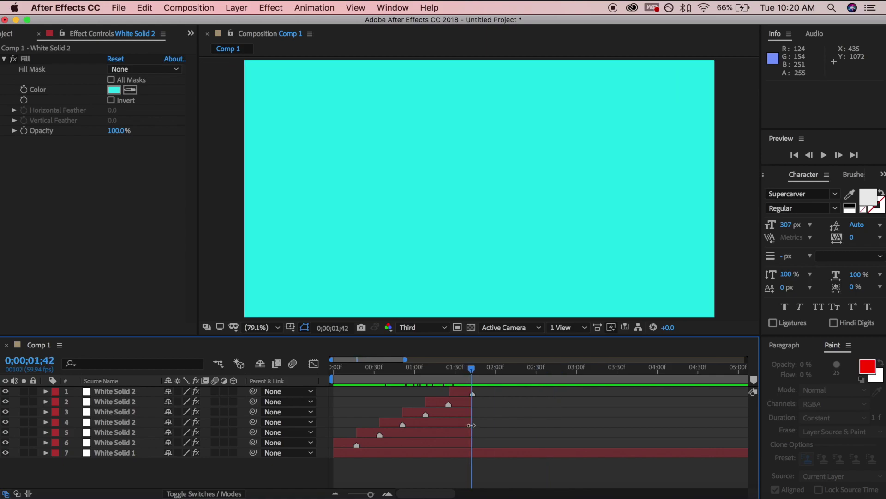
click(464, 394)
shift+click(430, 444)
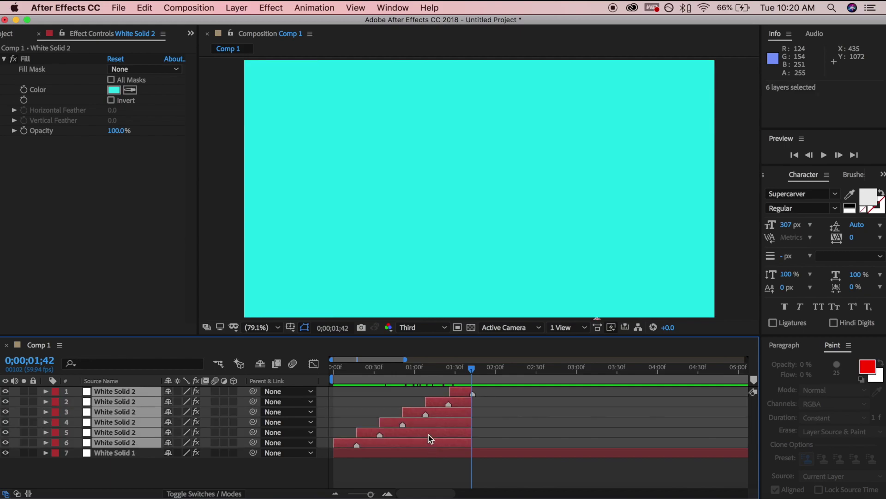
Duplicate the six trimmed solids, shift the copies about 8 frames later, and time-reverse them.
key(ctrl+d)
drag(429, 434, 444, 441)
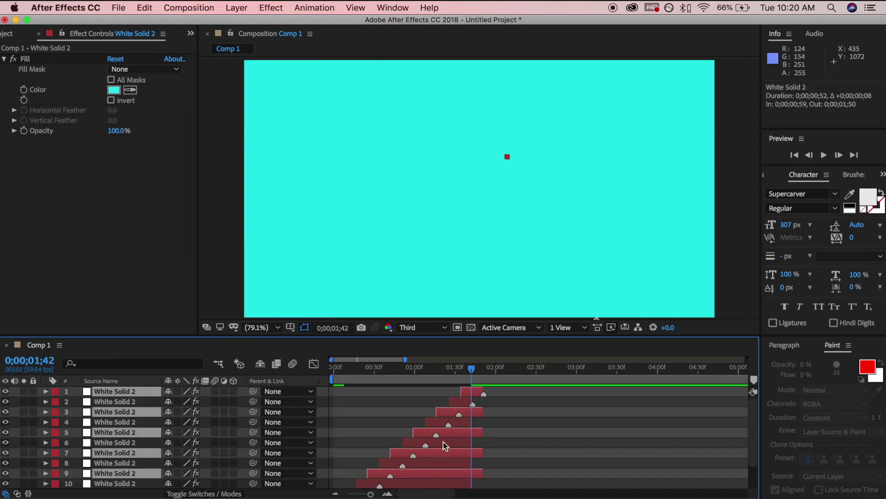
right_click(471, 392)
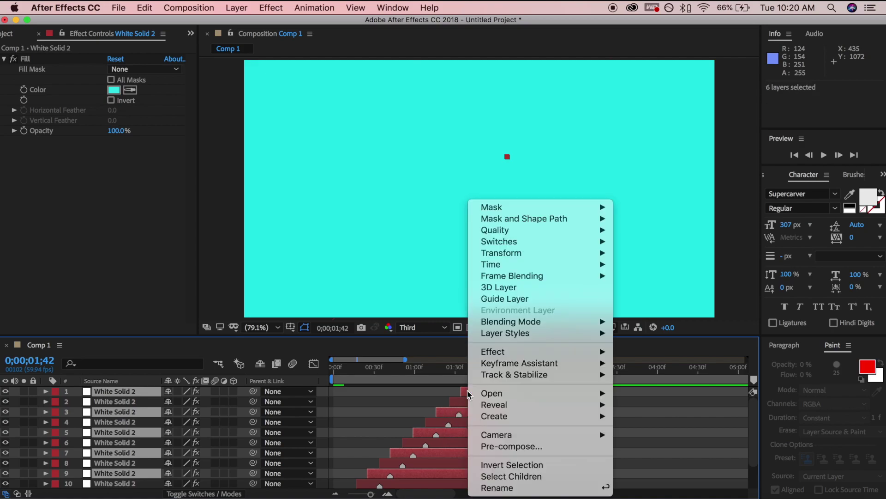
mouse_move(520, 269)
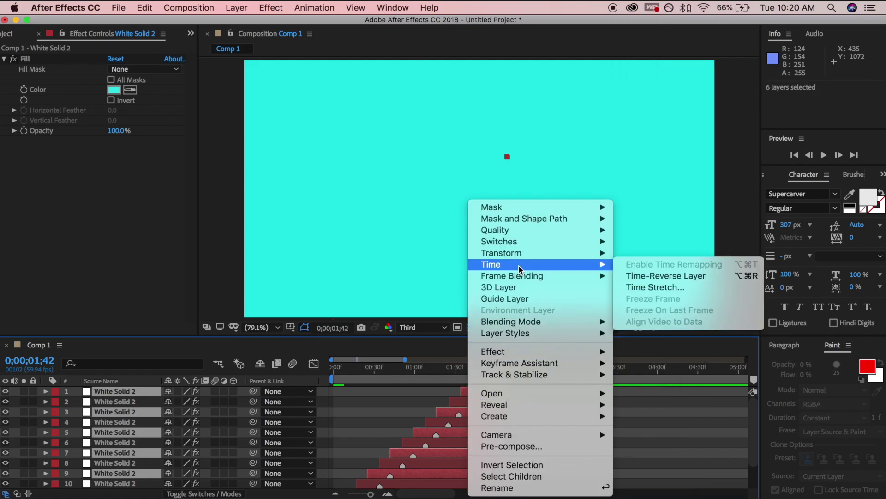
click(630, 277)
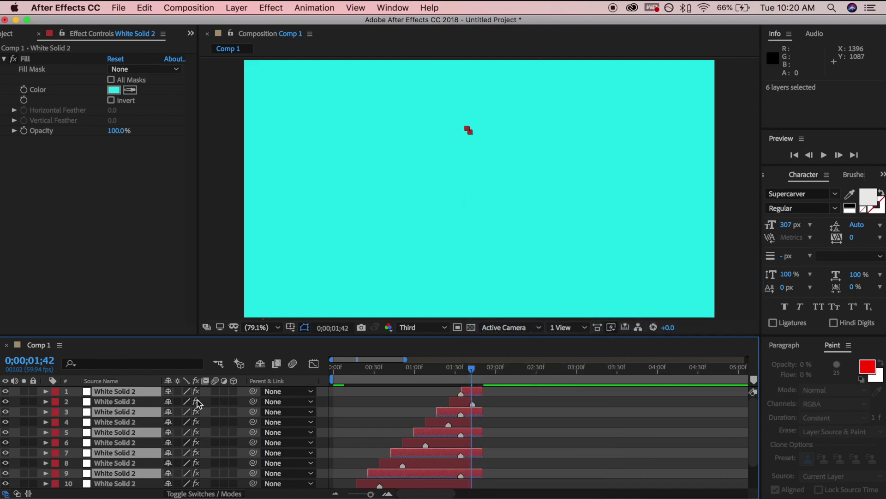
click(142, 391)
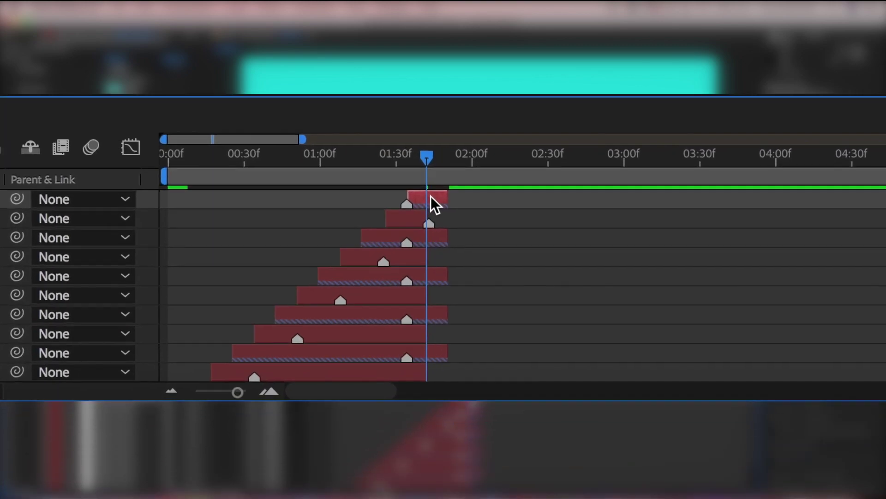
Slide reversed layers 1, 3, 5, 7, 9 and 11 progressively later into a stepped order.
drag(474, 389, 477, 389)
drag(447, 196, 453, 196)
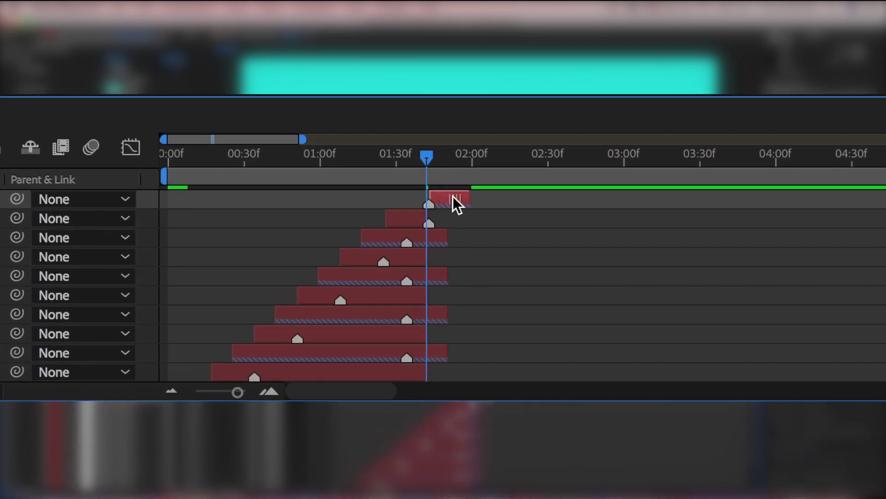
drag(418, 236, 484, 234)
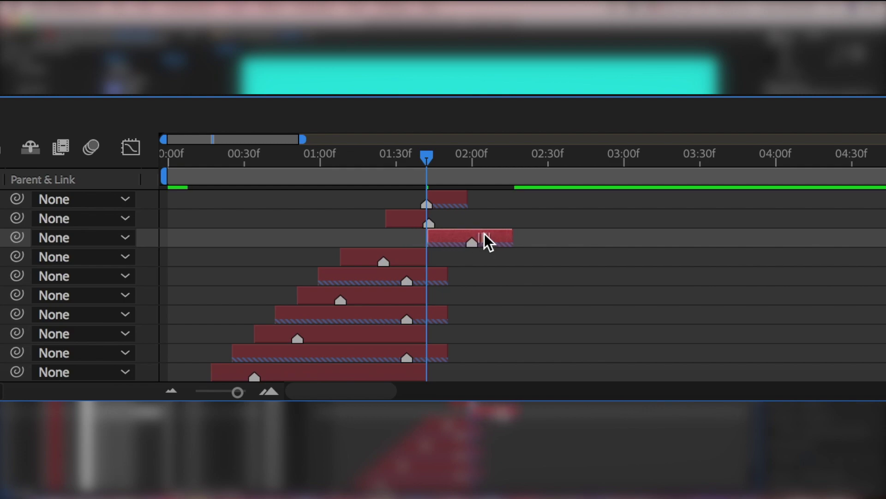
drag(426, 275, 535, 273)
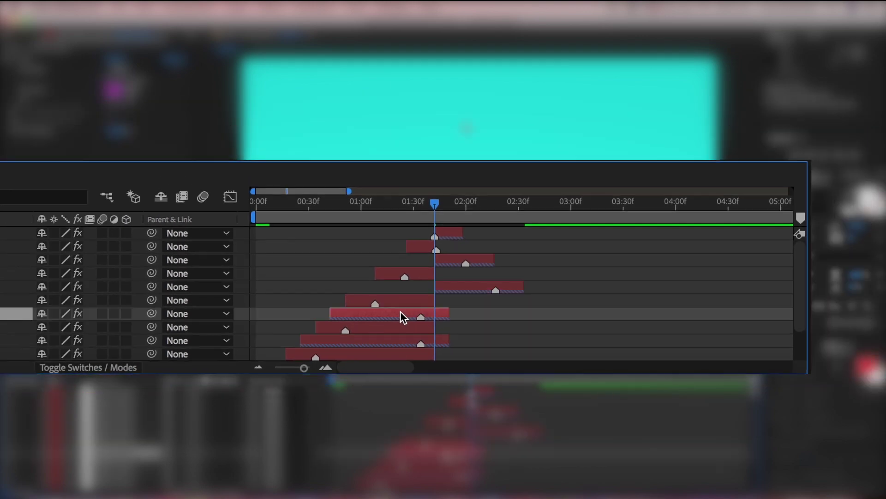
drag(378, 314, 493, 314)
drag(512, 456, 528, 457)
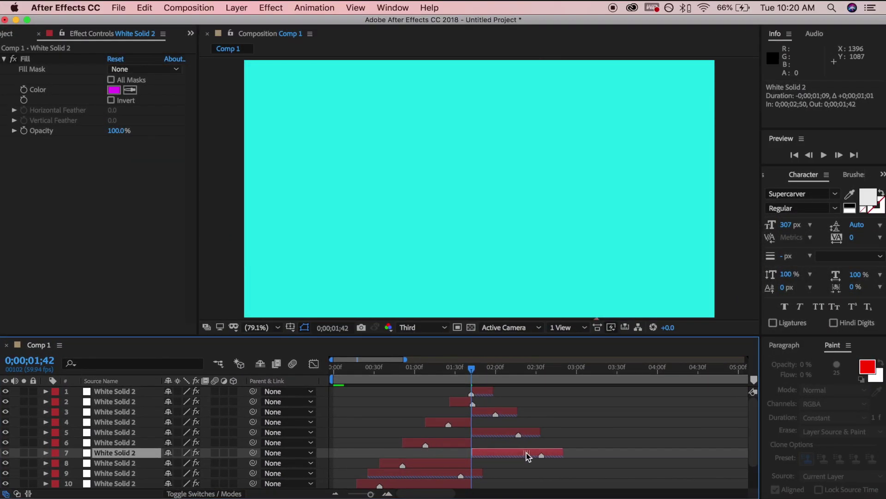
scroll(528, 457, down, 3)
drag(436, 443, 536, 443)
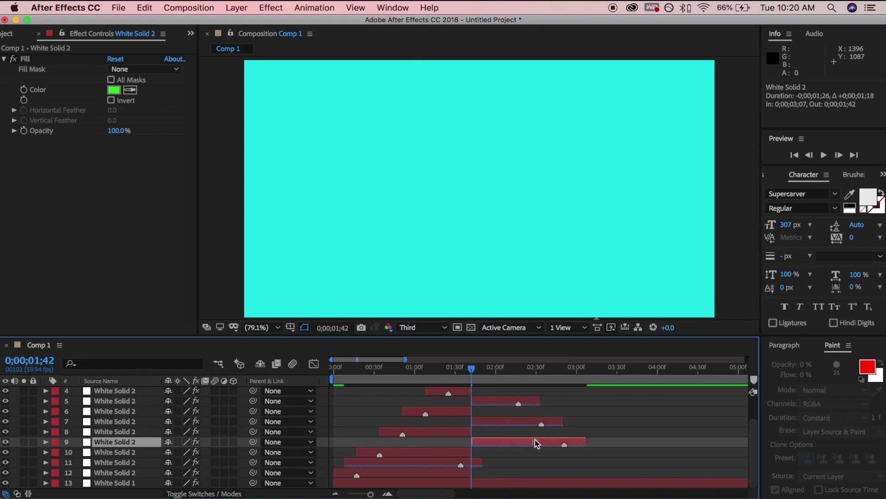
drag(441, 465, 568, 462)
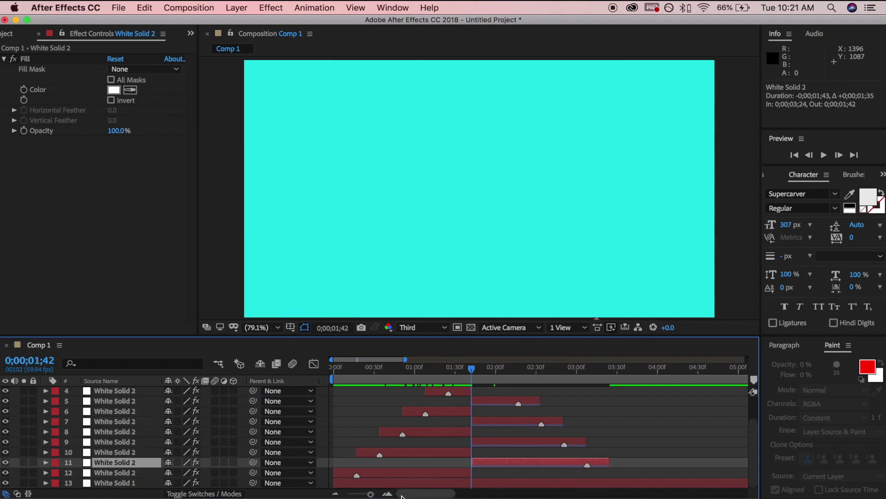
Scrub from the start to preview the staggered colour wipes.
drag(471, 369, 409, 372)
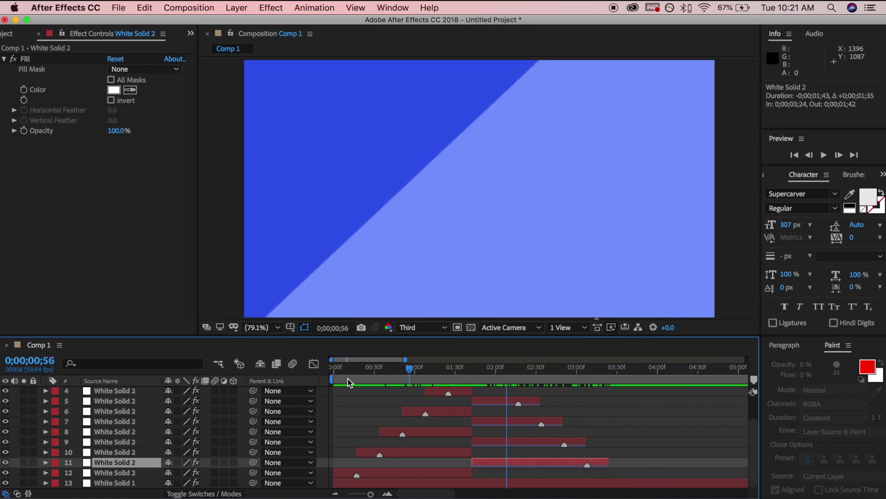
drag(349, 382, 588, 371)
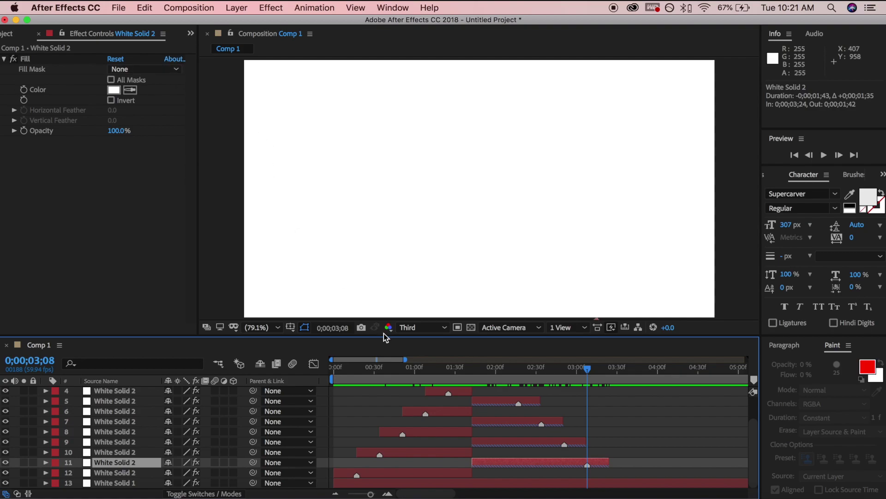
click(237, 8)
Create a text layer reading 'G' and set its colour to white FFFFFF.
mouse_move(250, 23)
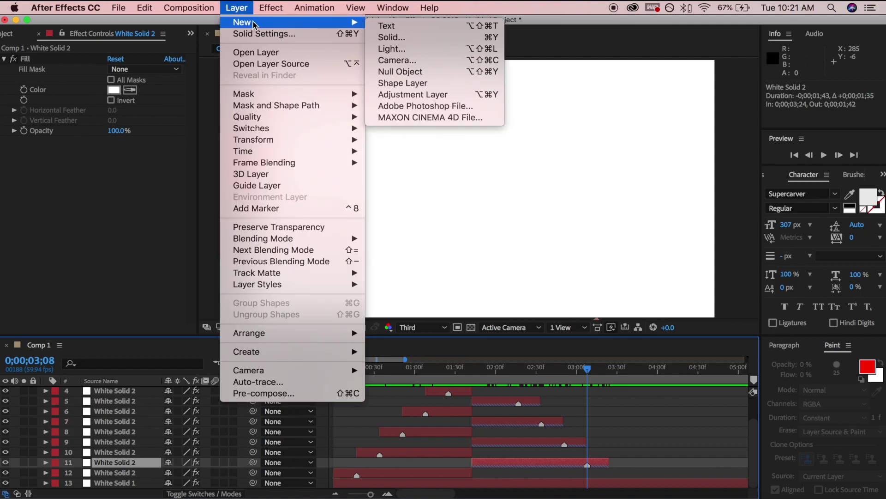
click(385, 27)
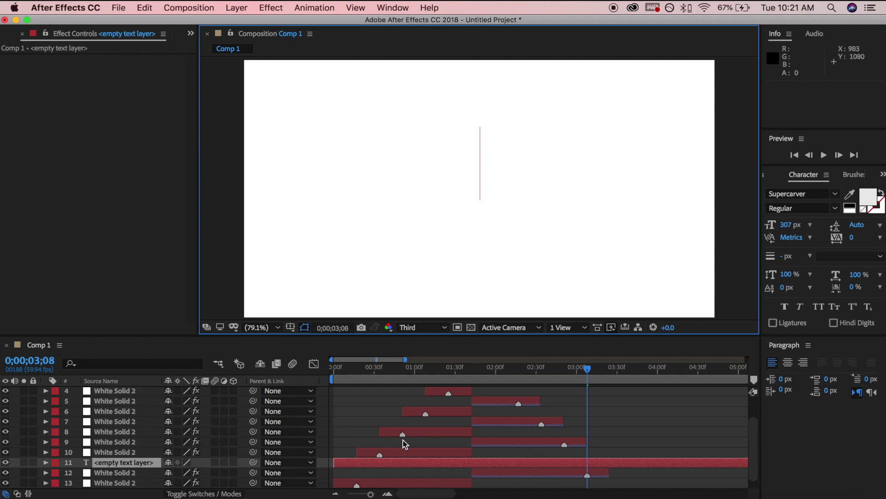
text(G)
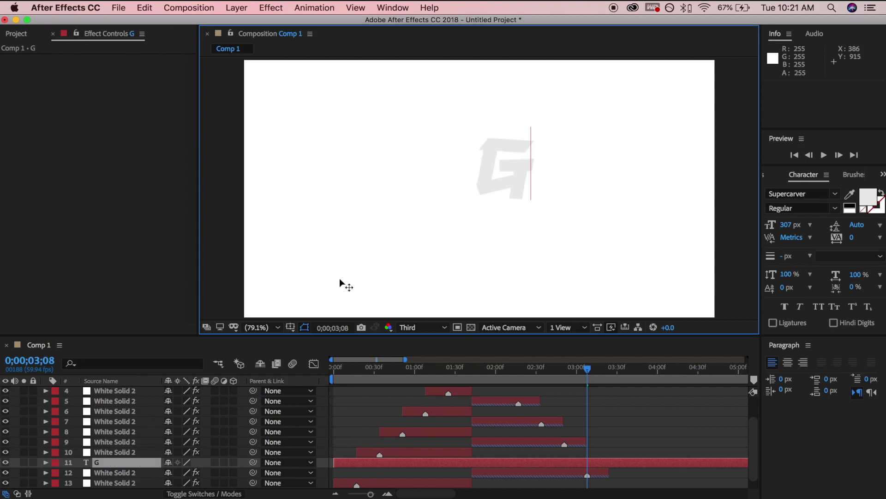
key(super+a)
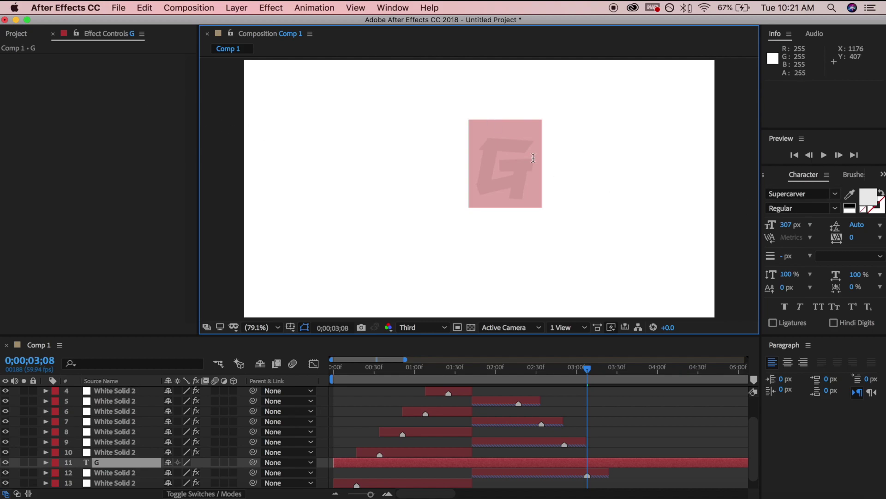
click(871, 197)
click(62, 271)
click(333, 272)
scroll(554, 447, down, 1)
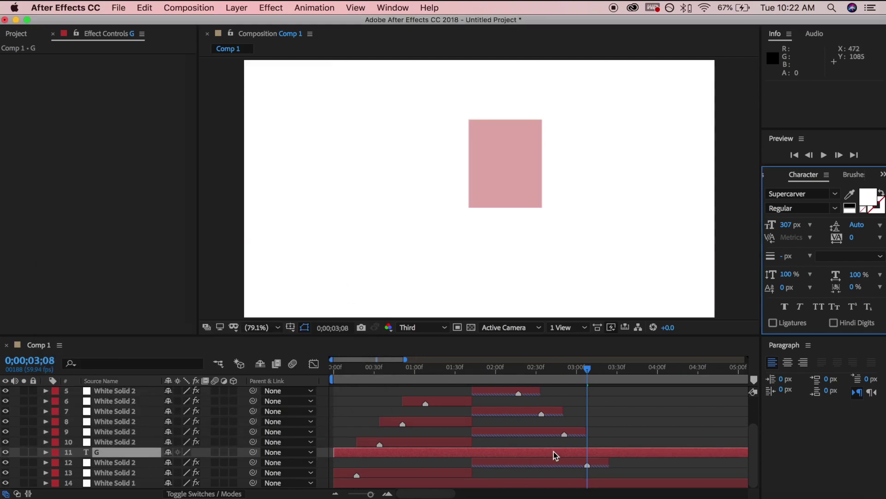
Split the G layer at 3;08, delete the earlier half, and move G 2 below the last solid.
click(577, 457)
key(super+shift+d)
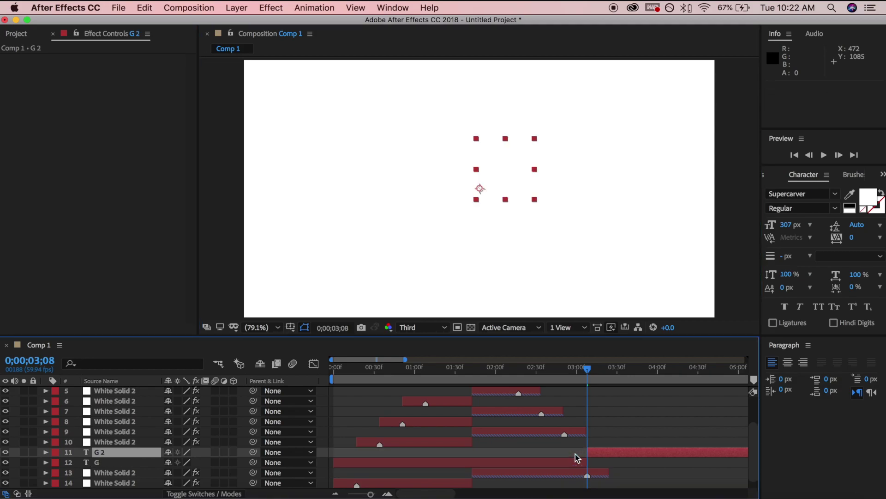
click(577, 459)
key(Delete)
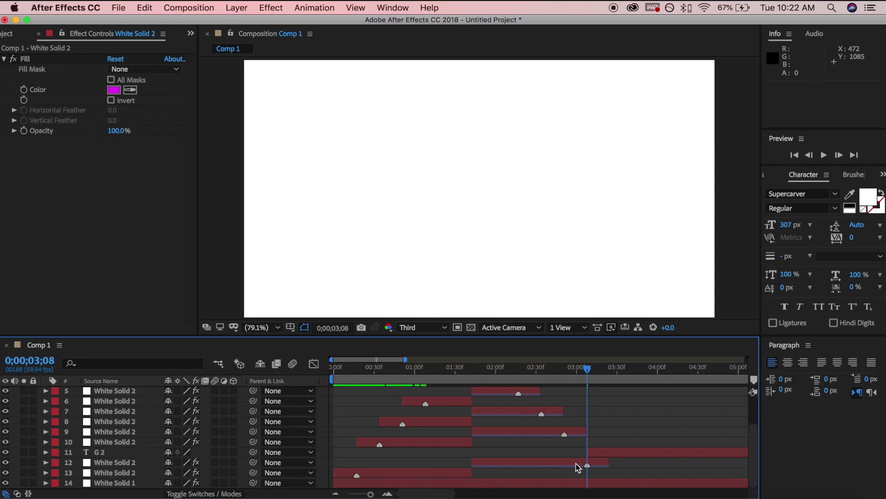
click(599, 452)
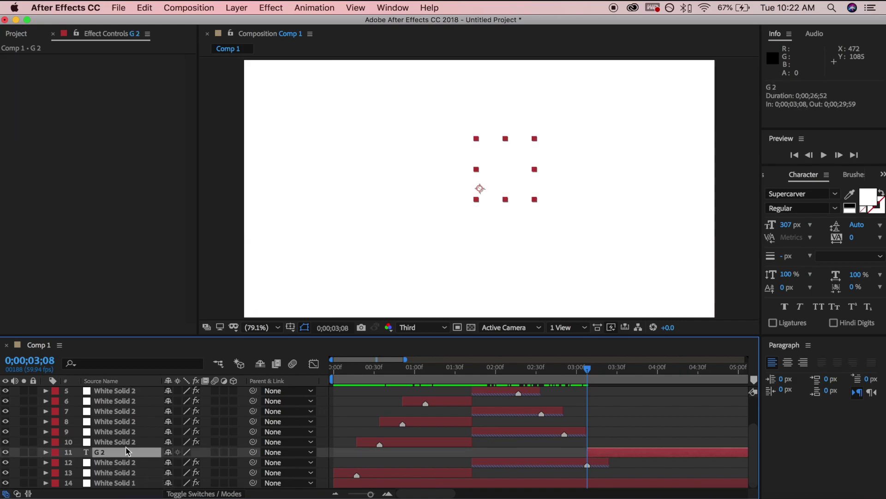
drag(127, 456, 127, 471)
drag(589, 372, 618, 372)
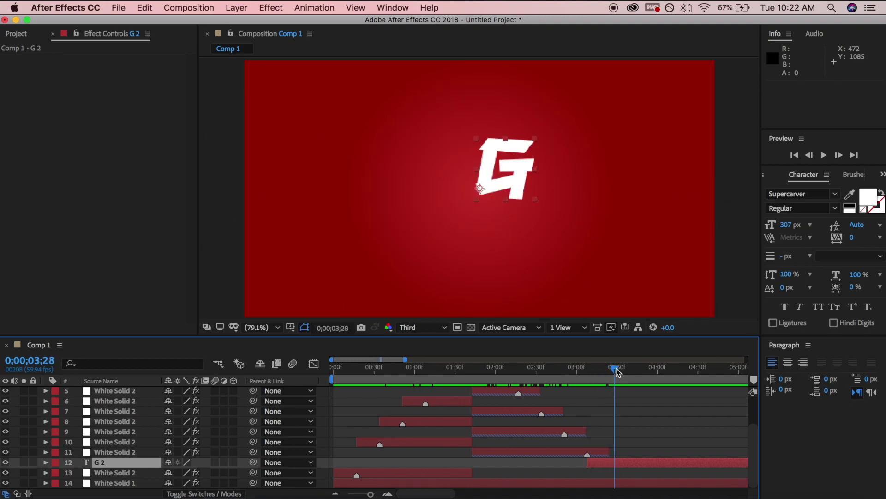
Adjust the G 2 anchor point to 107.0, -80.0 so it centres on the letter.
click(649, 463)
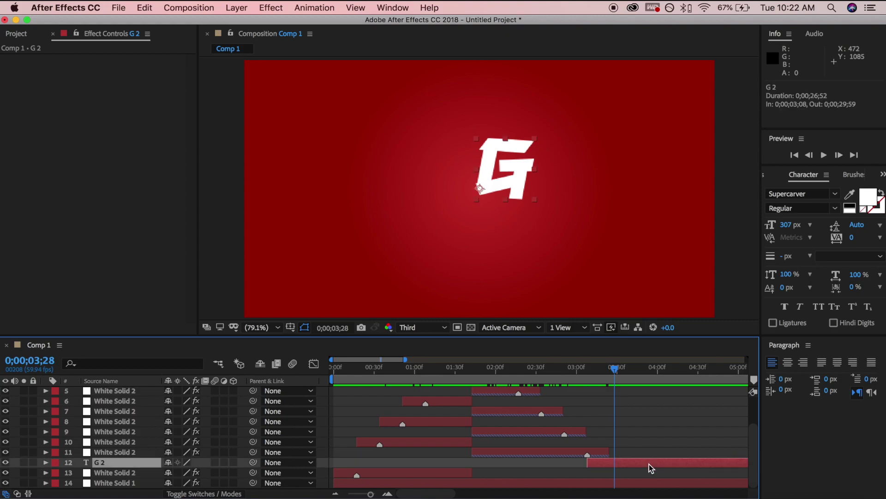
key(a)
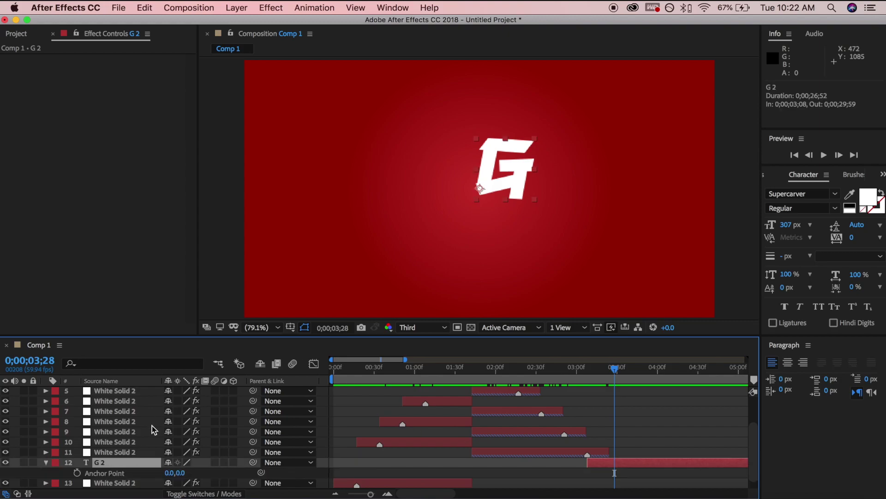
drag(178, 474, 121, 481)
click(187, 473)
Scrub to 0;00;03;08, where the G 2 layer begins.
drag(618, 370, 652, 380)
scroll(655, 384, right, 5)
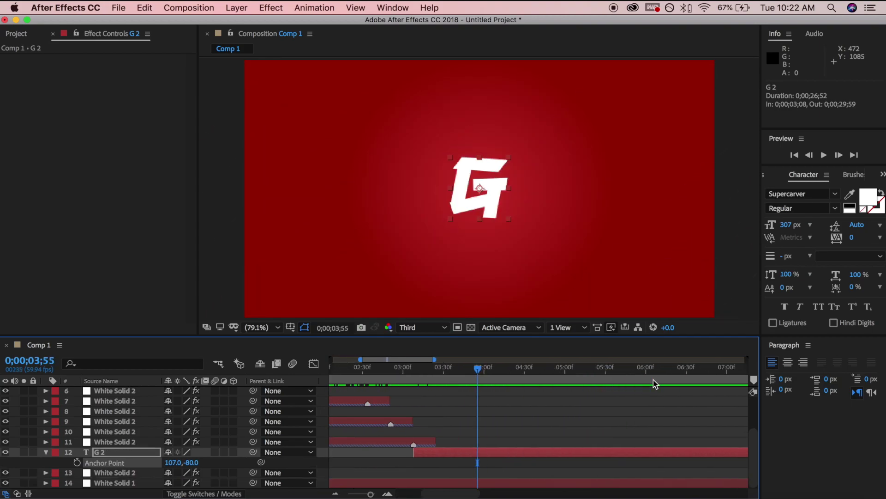
drag(478, 372, 414, 386)
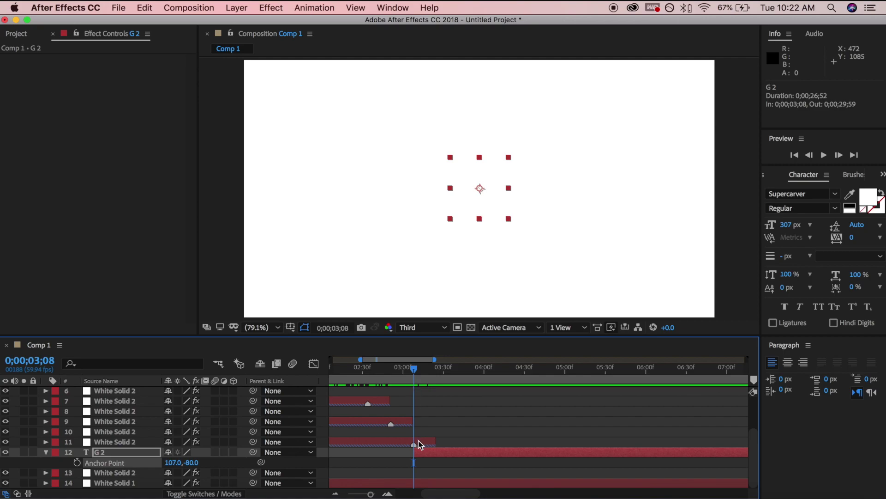
Set G 2's scale to 80% with a starting keyframe at 3;08.
click(419, 452)
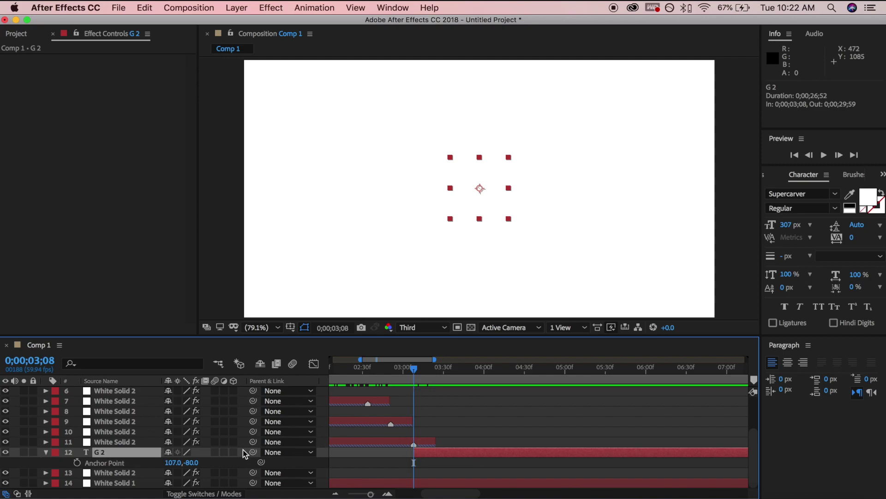
key(s)
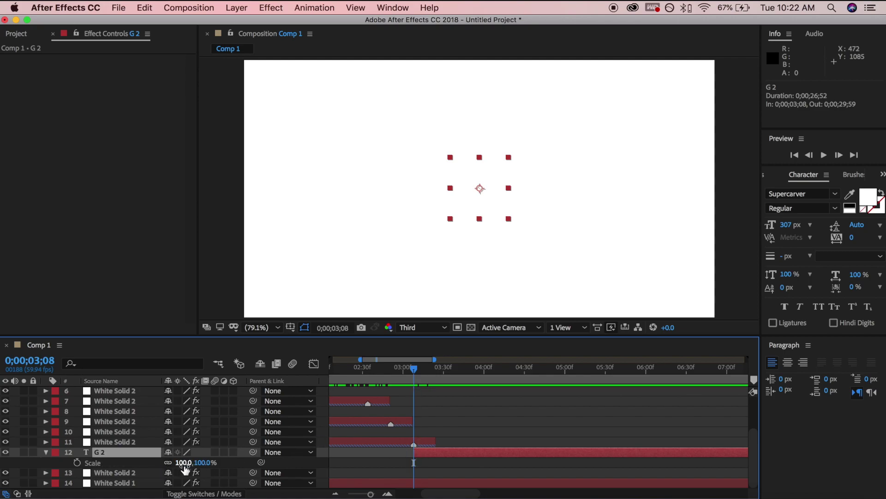
drag(183, 464, 174, 464)
click(77, 463)
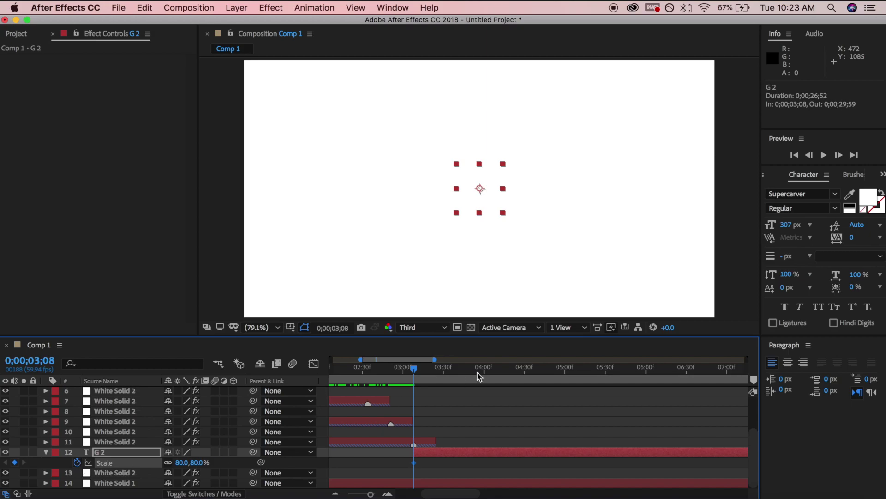
Keyframe the G's scale at 100% at 5;00 and 7600% at 5;05.
drag(414, 369, 565, 368)
click(184, 463)
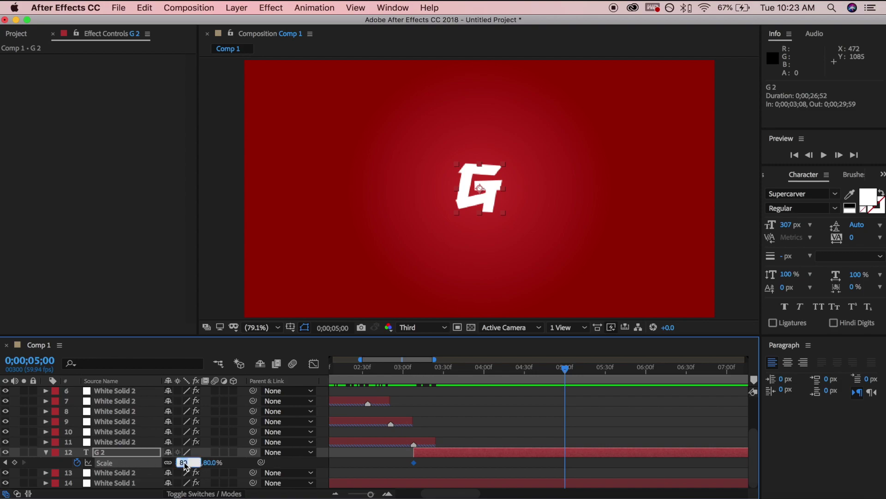
key(Return)
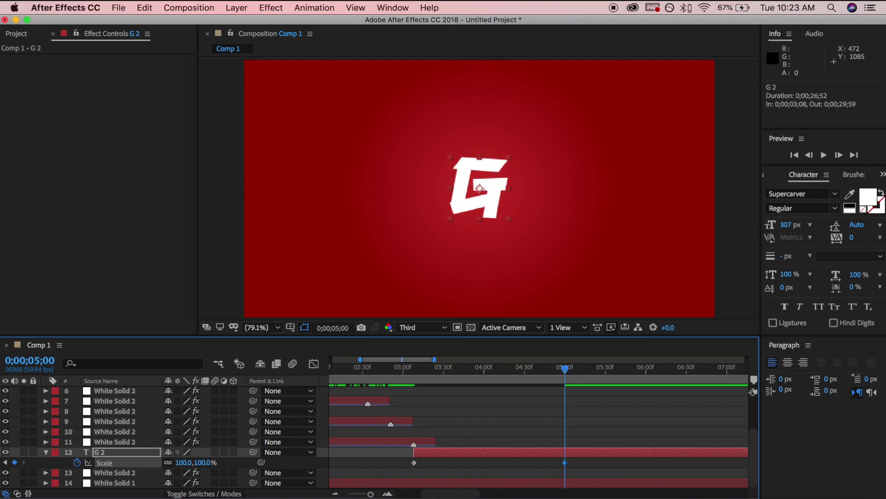
drag(566, 370, 572, 372)
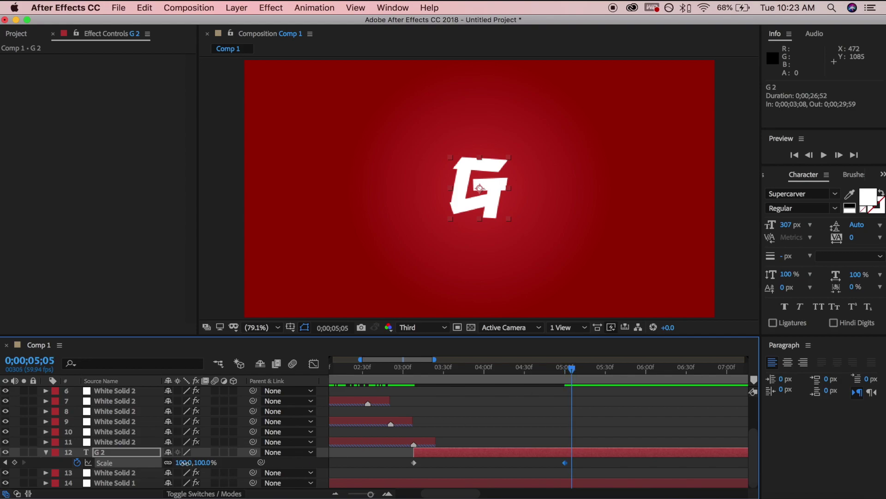
drag(185, 462, 637, 453)
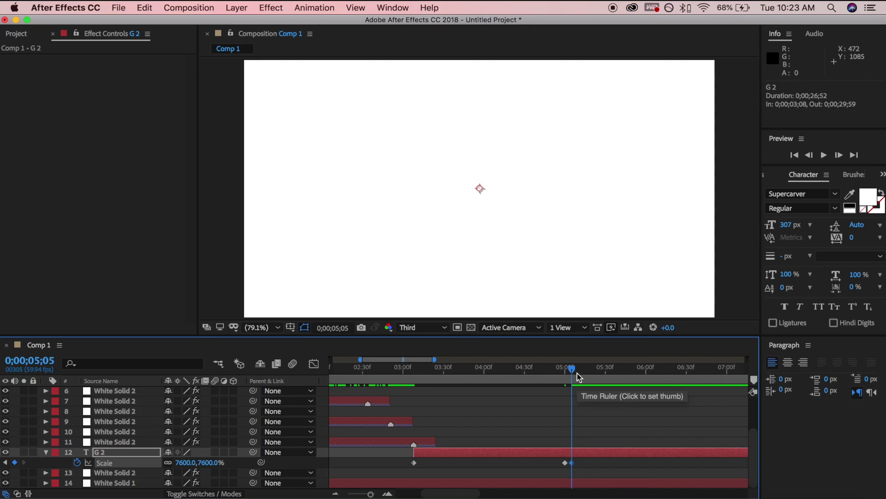
Move the 7600% scale keyframe to 5;09 and end the work area at about six seconds.
drag(574, 463, 581, 467)
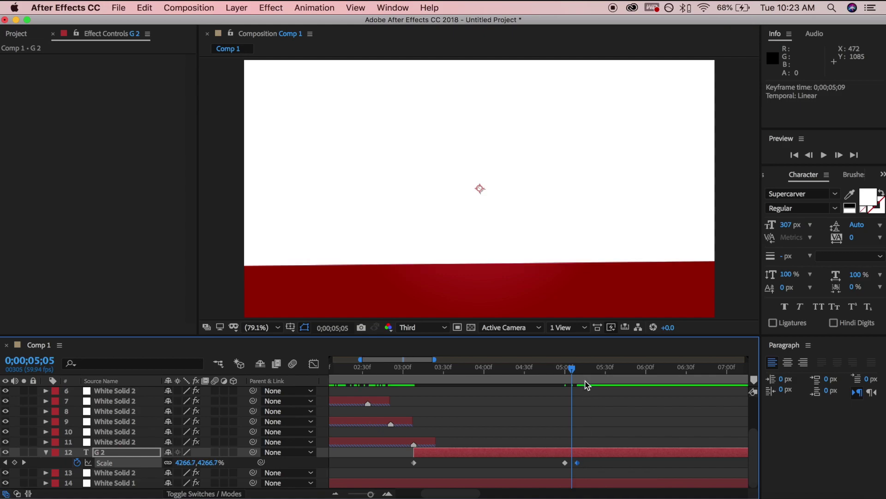
drag(574, 369, 473, 377)
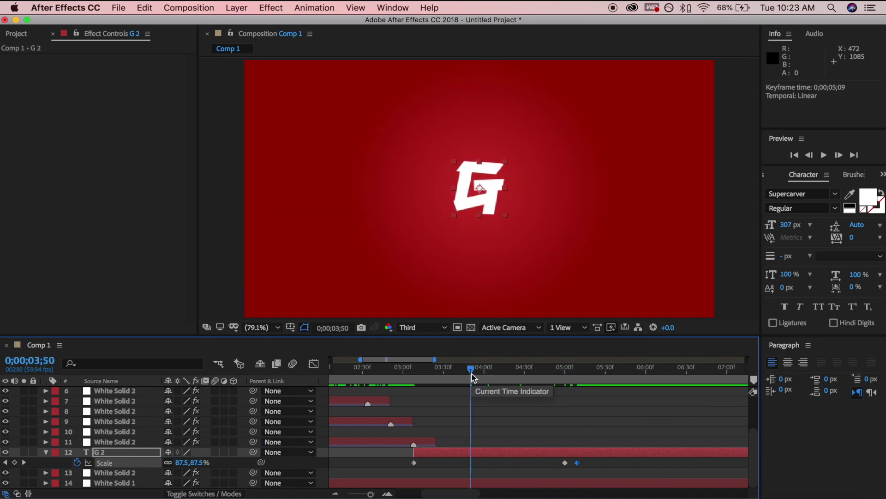
click(359, 495)
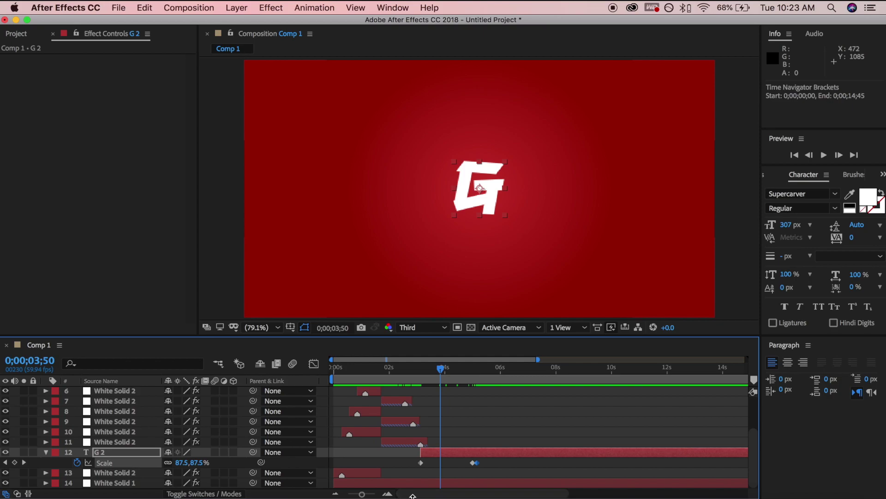
drag(441, 369, 484, 375)
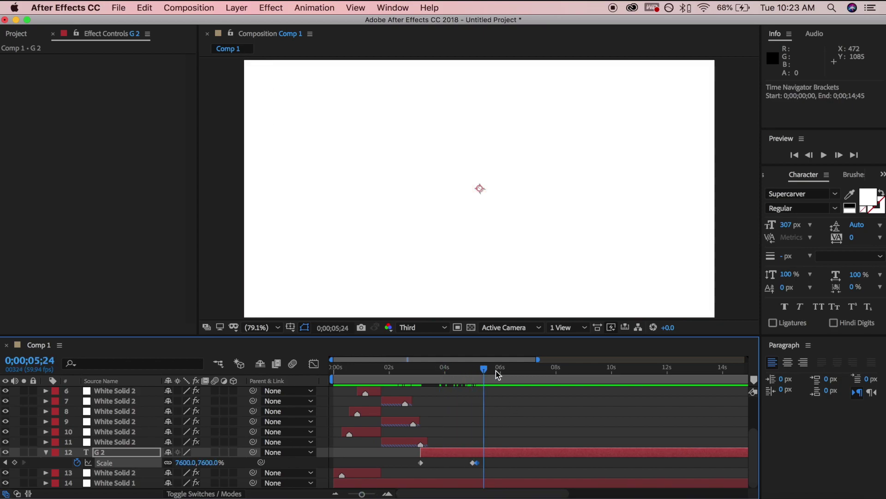
drag(539, 360, 748, 362)
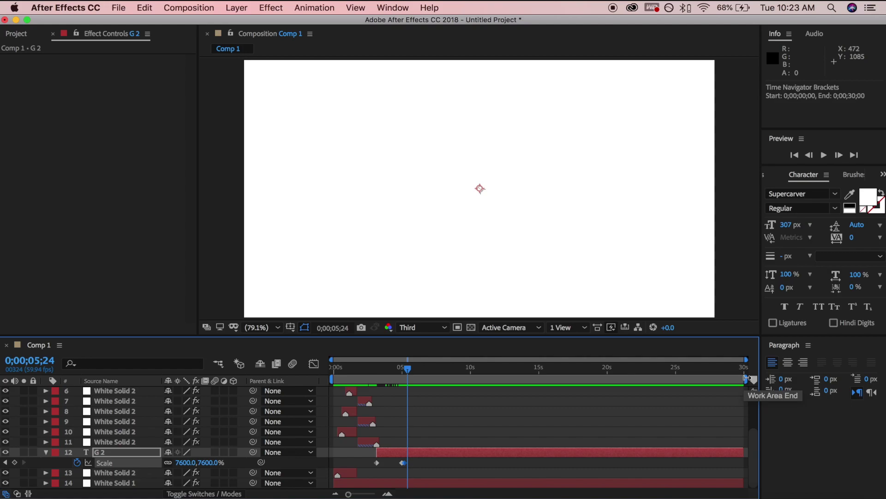
drag(744, 378, 412, 385)
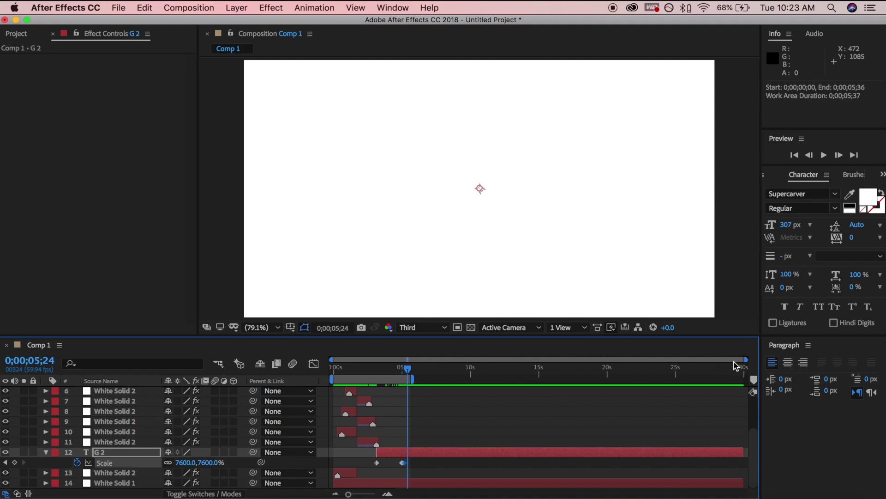
drag(744, 359, 533, 359)
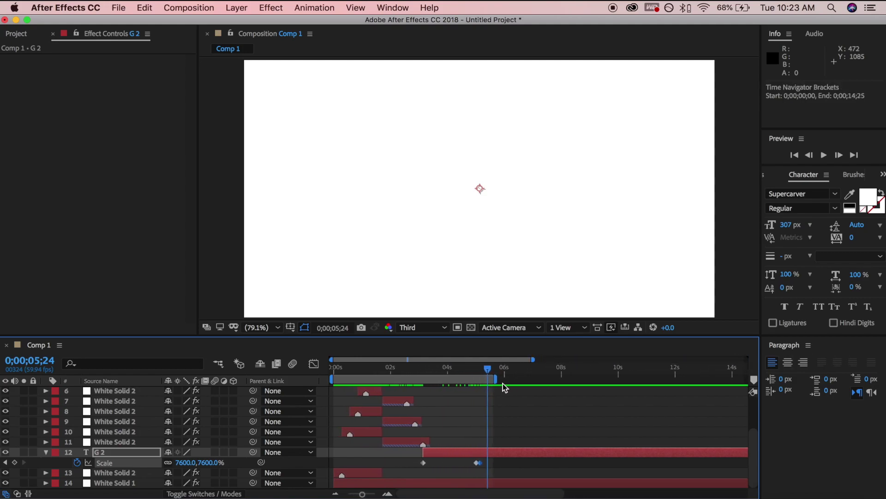
click(487, 370)
key(Home)
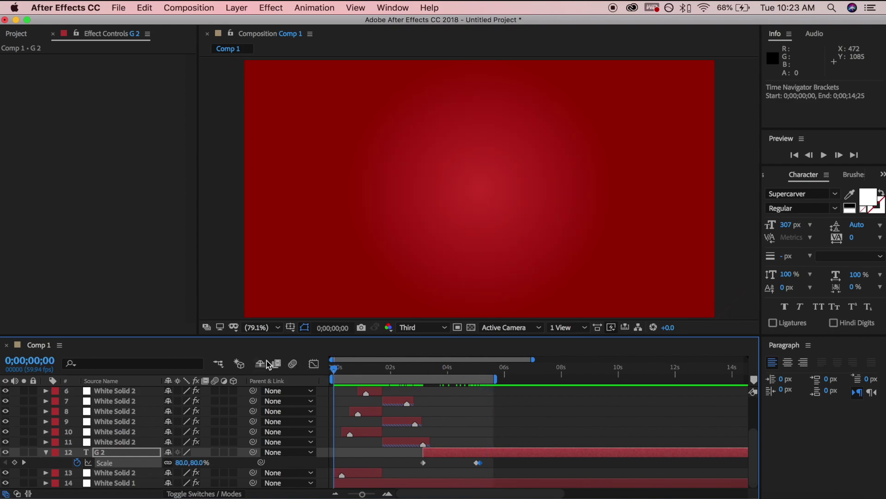
key(space)
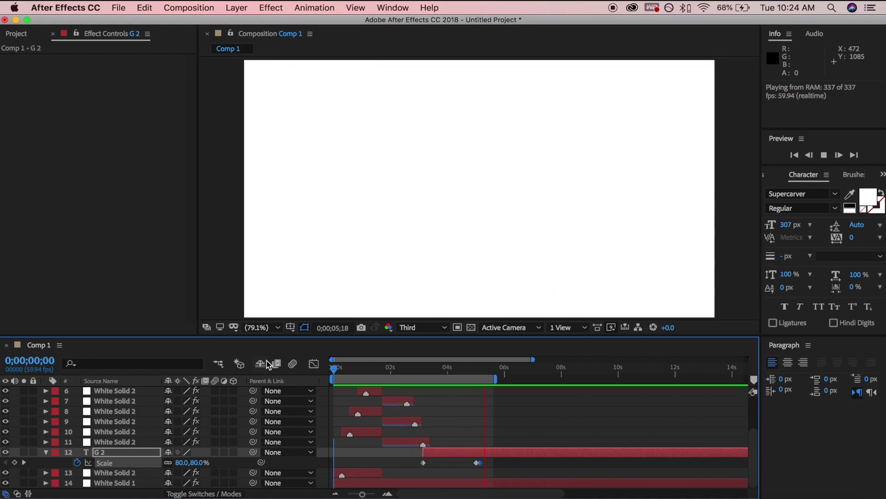
key(space)
drag(359, 369, 312, 366)
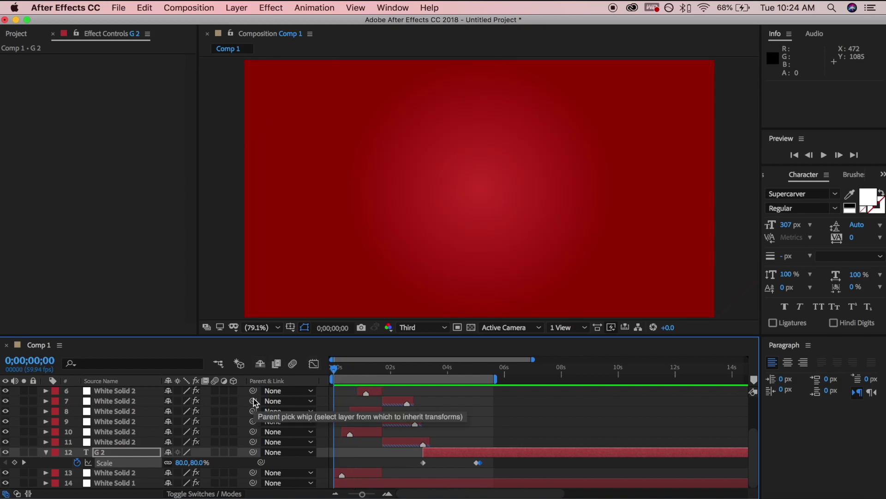
Enable motion blur on every layer and the composition's Motion Blur master switch.
click(117, 390)
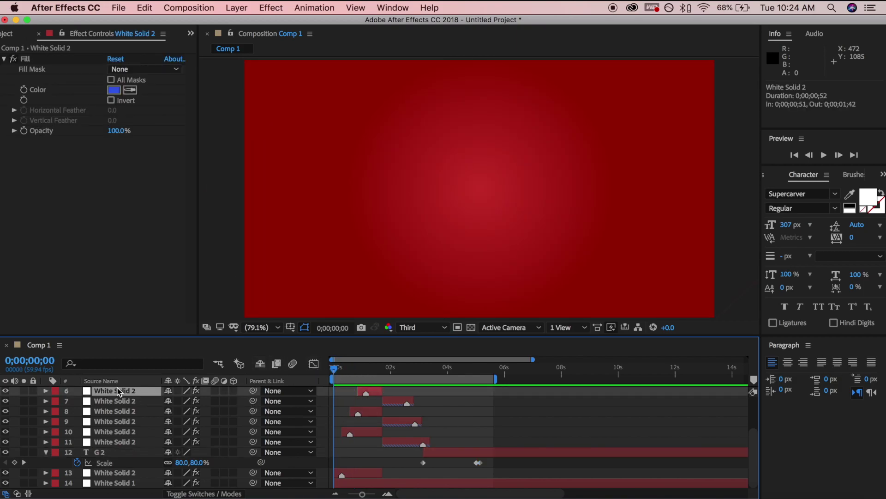
key(super+a)
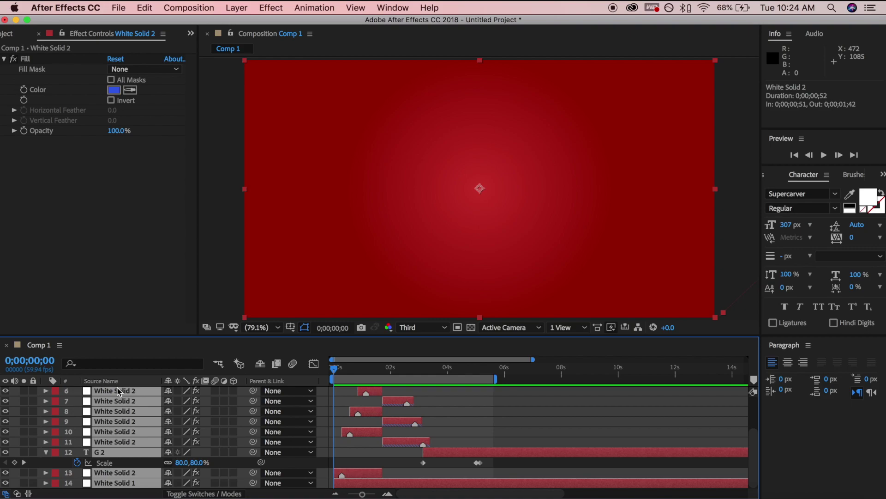
click(215, 390)
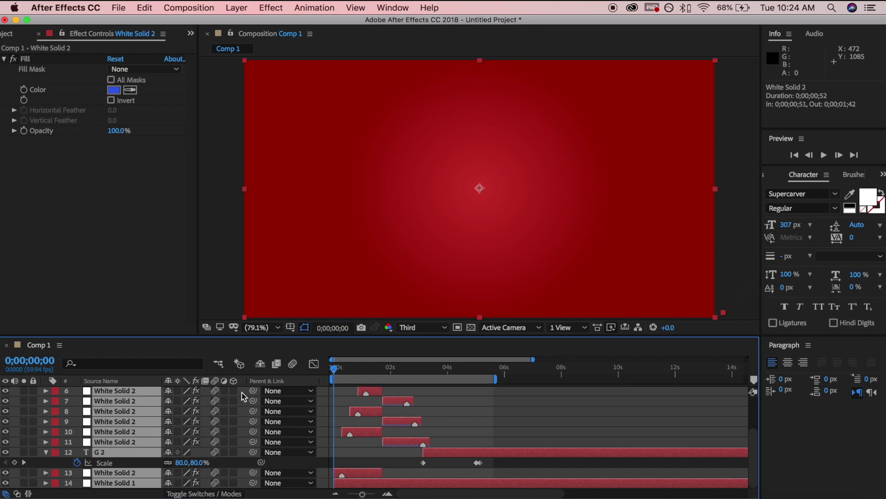
click(293, 364)
Collapse the layer properties, deselect all layers, and play the motion-blurred preview.
scroll(165, 420, up, 5)
click(46, 483)
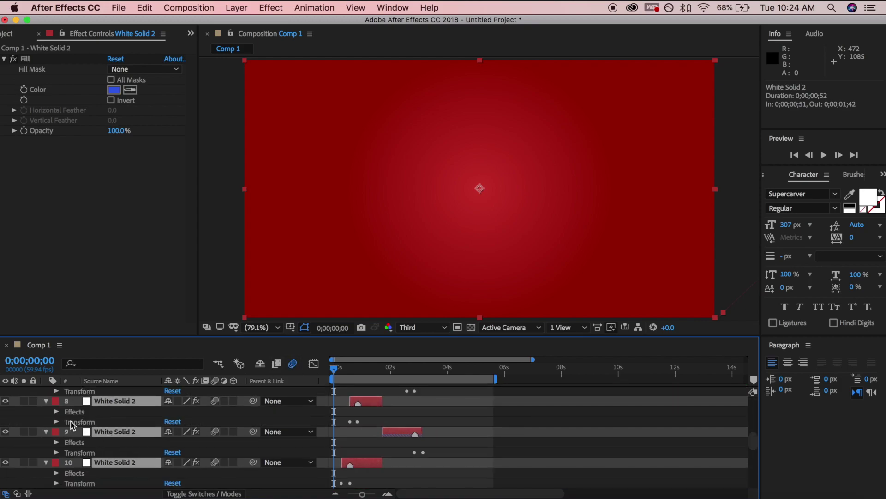
click(46, 401)
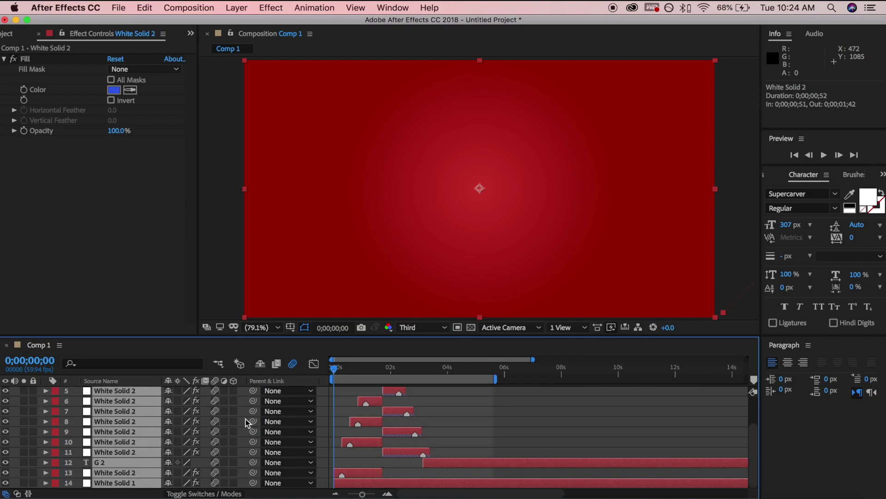
click(432, 420)
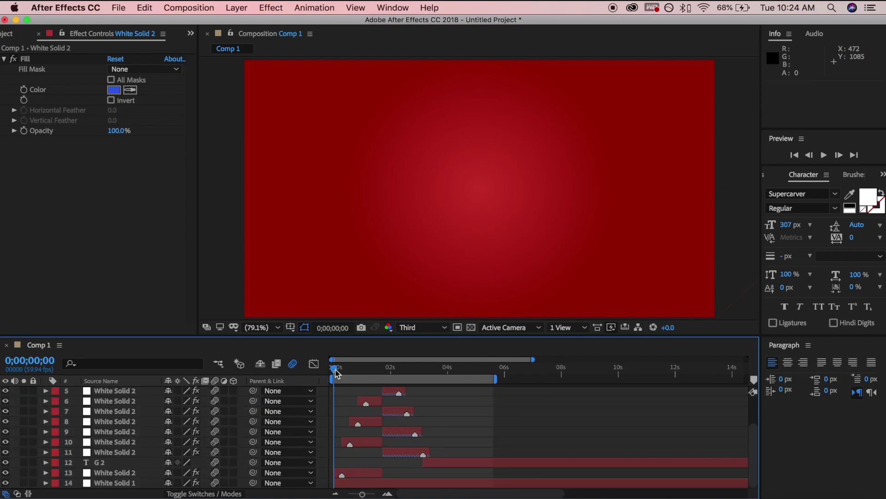
key(space)
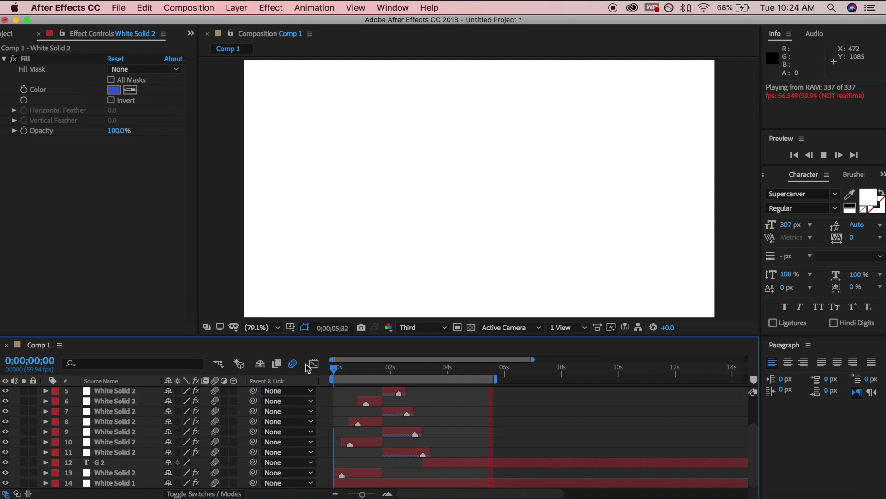
key(space)
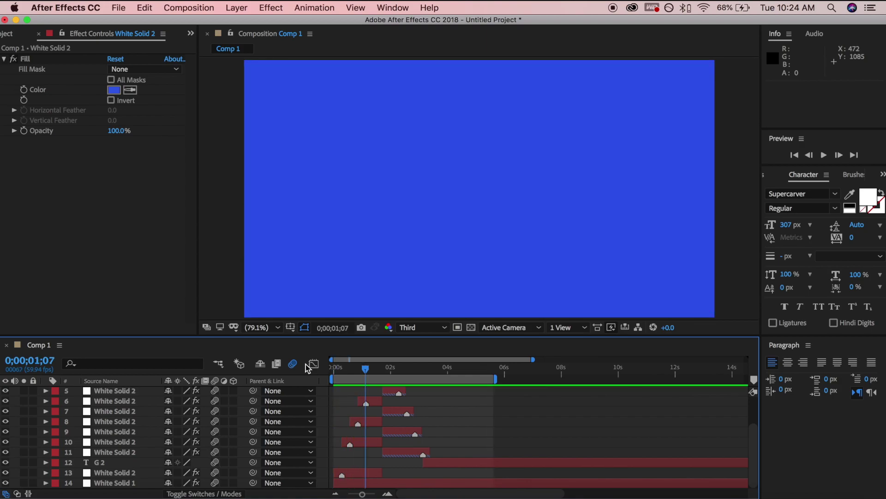
drag(368, 370, 313, 367)
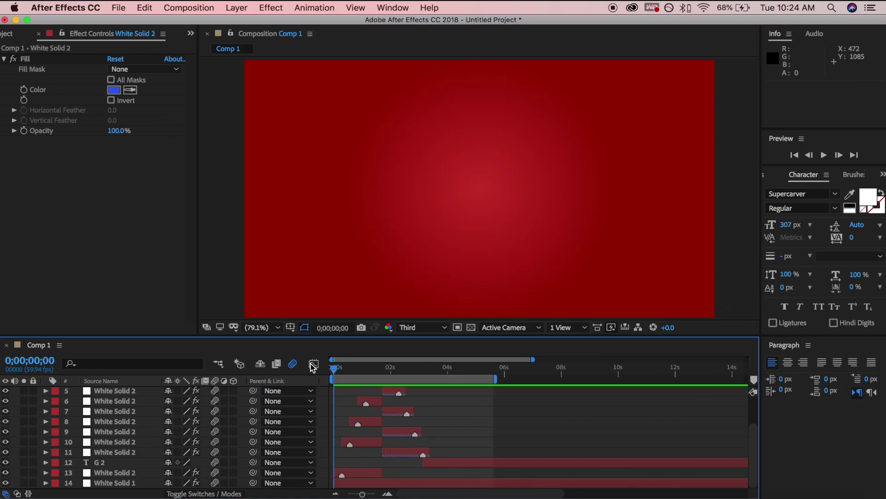